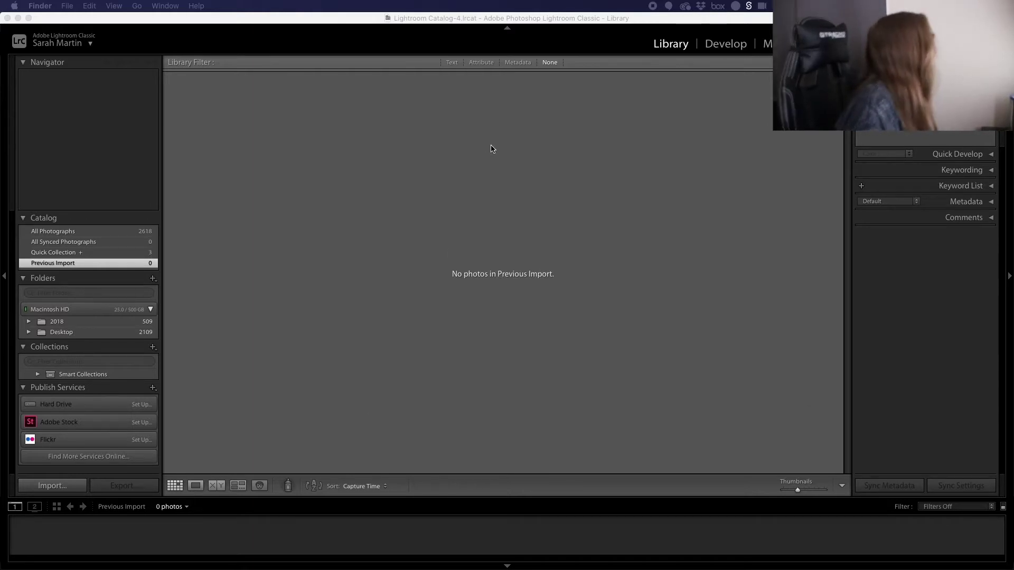
Import the four portrait JPEGs from the TO BE EDITED desktop folder into the Library
{"action": "left_click", "coordinate": [64, 490]}
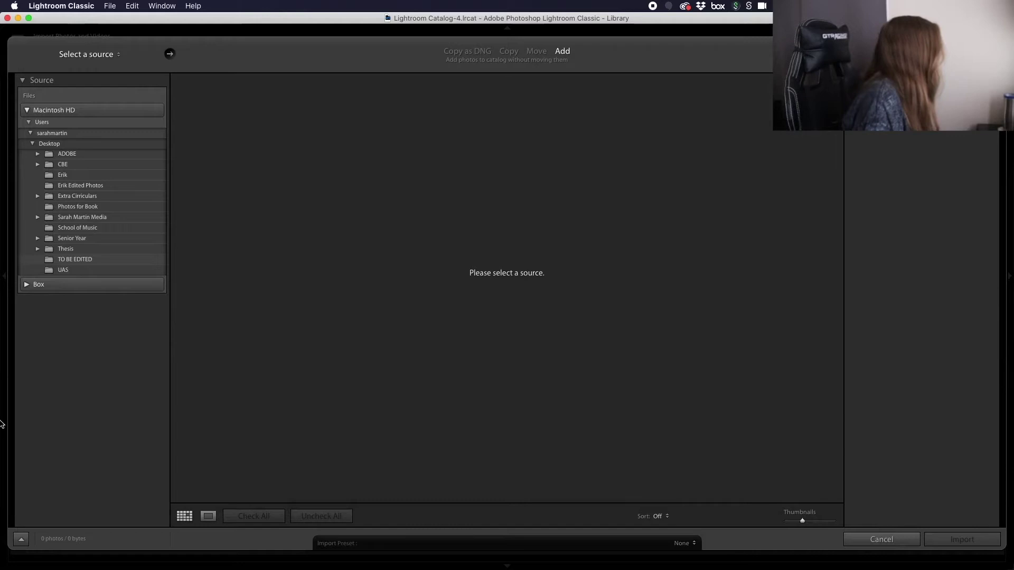
{"action": "left_click", "coordinate": [100, 260]}
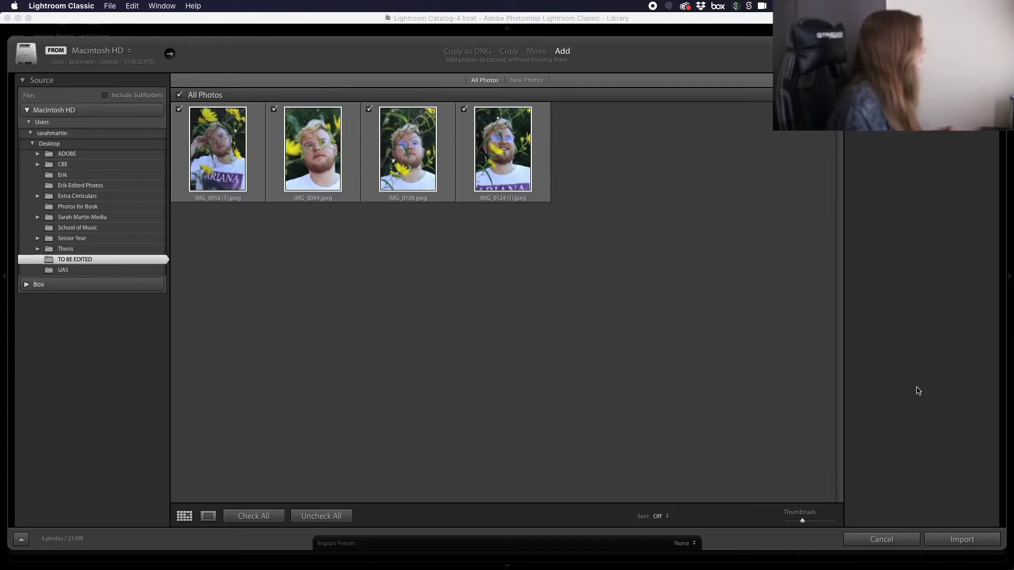
{"action": "left_click", "coordinate": [962, 539]}
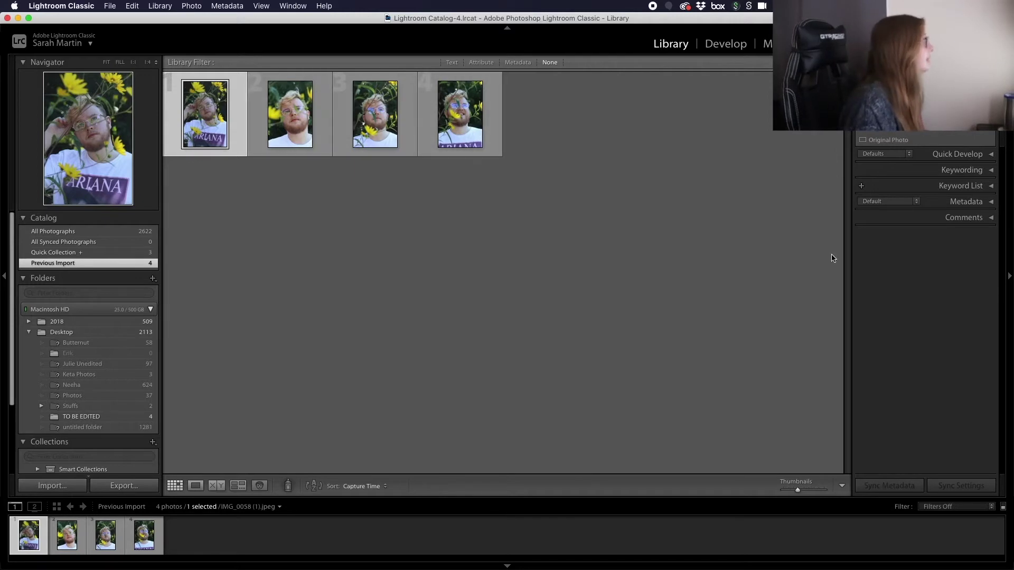
Open IMG_0058 (1).jpeg in Develop and zoom in to inspect the glasses, face and left lens
{"action": "left_click", "coordinate": [724, 46]}
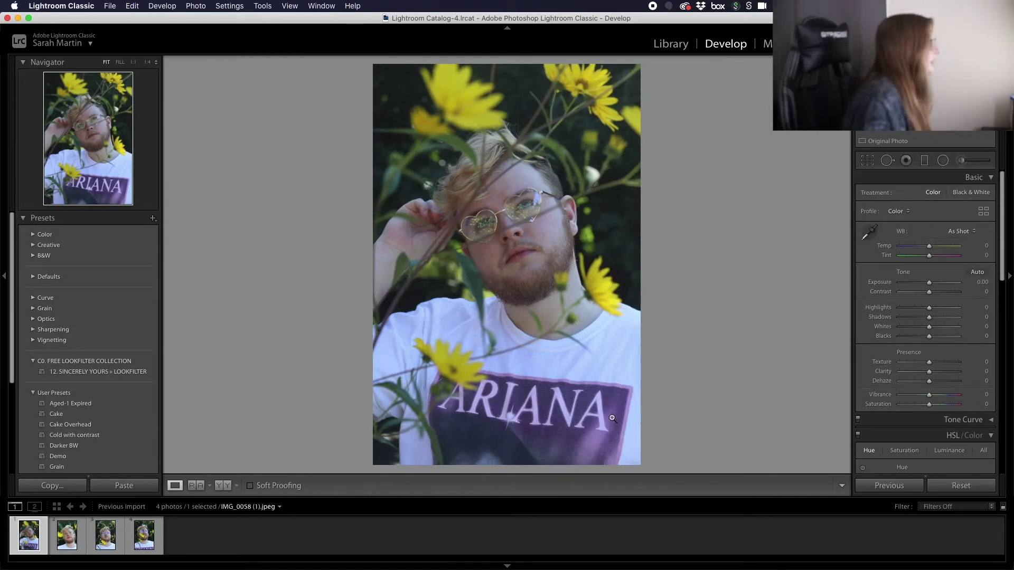
{"action": "left_click", "coordinate": [521, 222]}
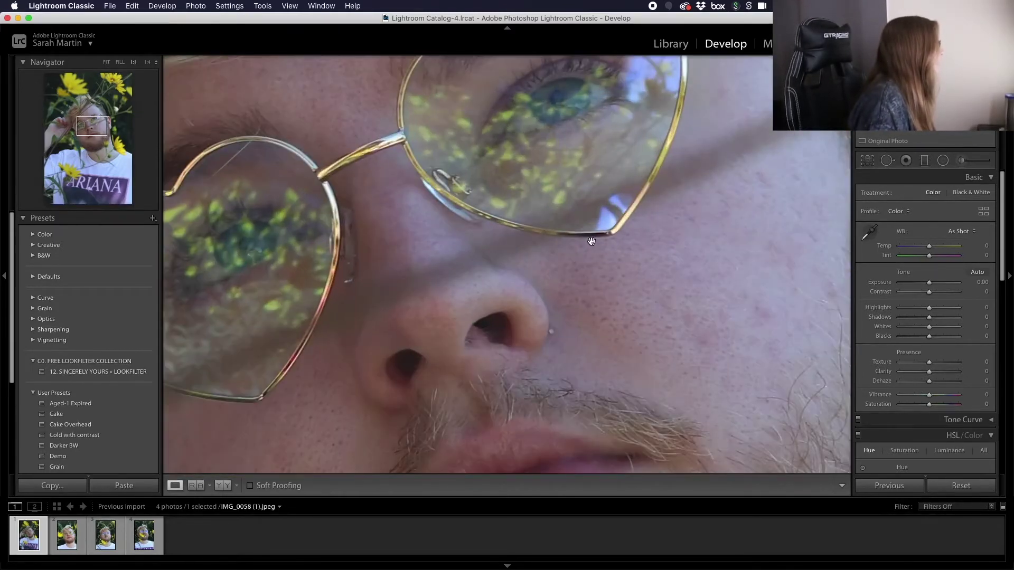
{"action": "scroll", "coordinate": [581, 185], "scroll_direction": "up", "scroll_amount": 5}
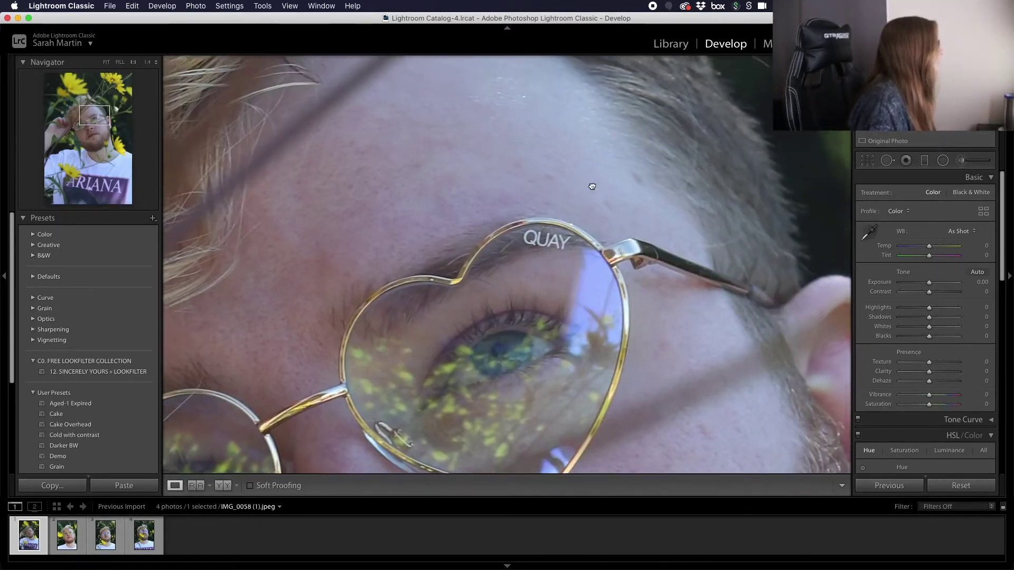
{"action": "scroll", "coordinate": [590, 185], "scroll_direction": "down", "scroll_amount": 5}
{"action": "scroll", "coordinate": [591, 185], "scroll_direction": "left", "scroll_amount": 4}
{"action": "scroll", "coordinate": [505, 245], "scroll_direction": "down", "scroll_amount": 8}
{"action": "scroll", "coordinate": [505, 245], "scroll_direction": "left", "scroll_amount": 3}
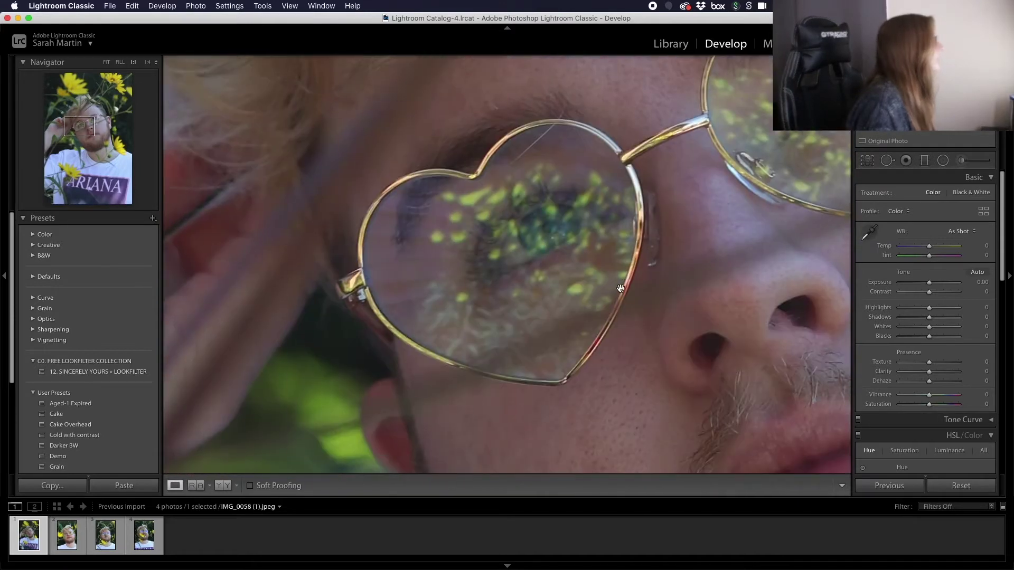
{"action": "left_click", "coordinate": [621, 289]}
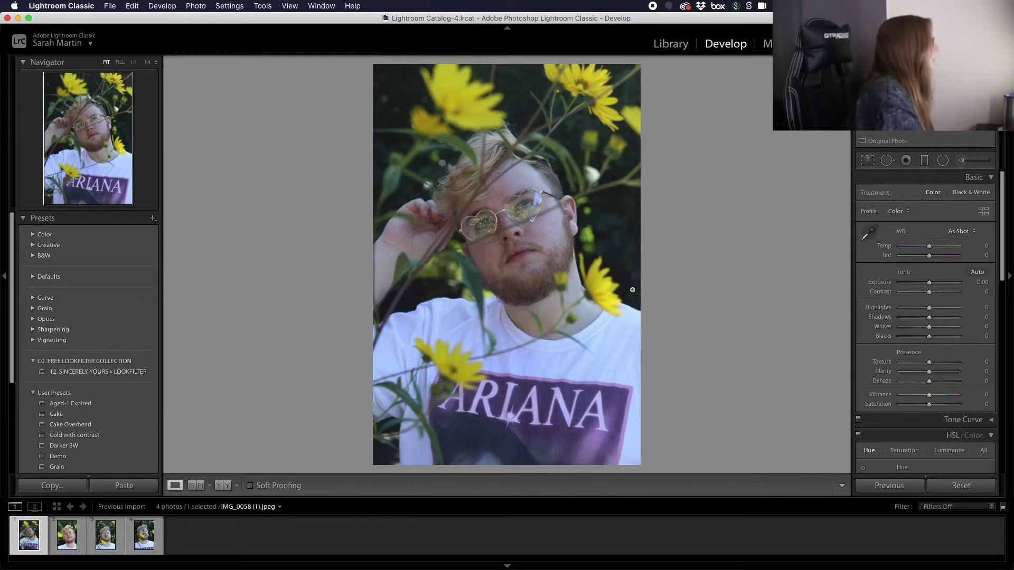
{"action": "left_click", "coordinate": [632, 289]}
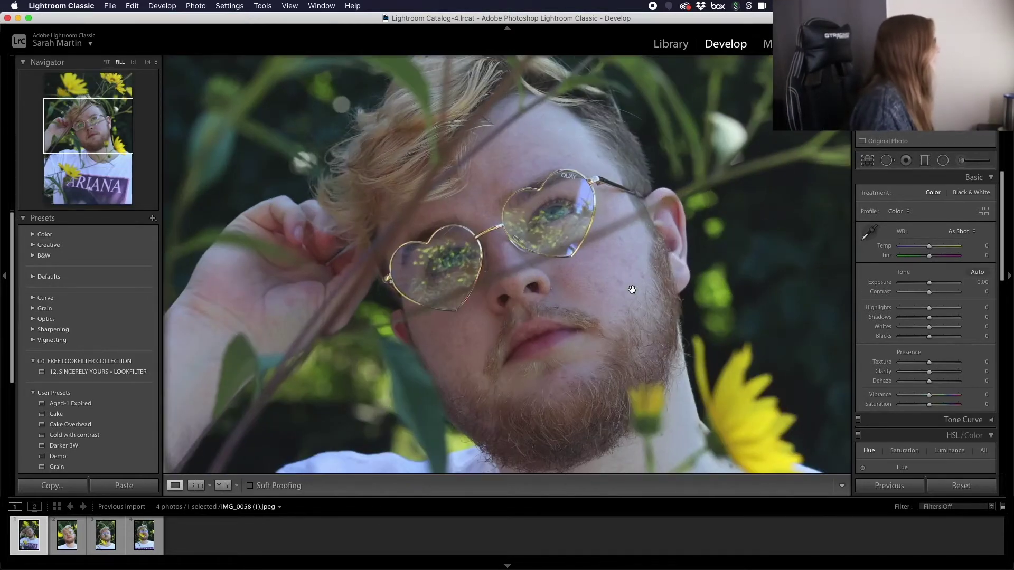
{"action": "key", "text": "super+equal"}
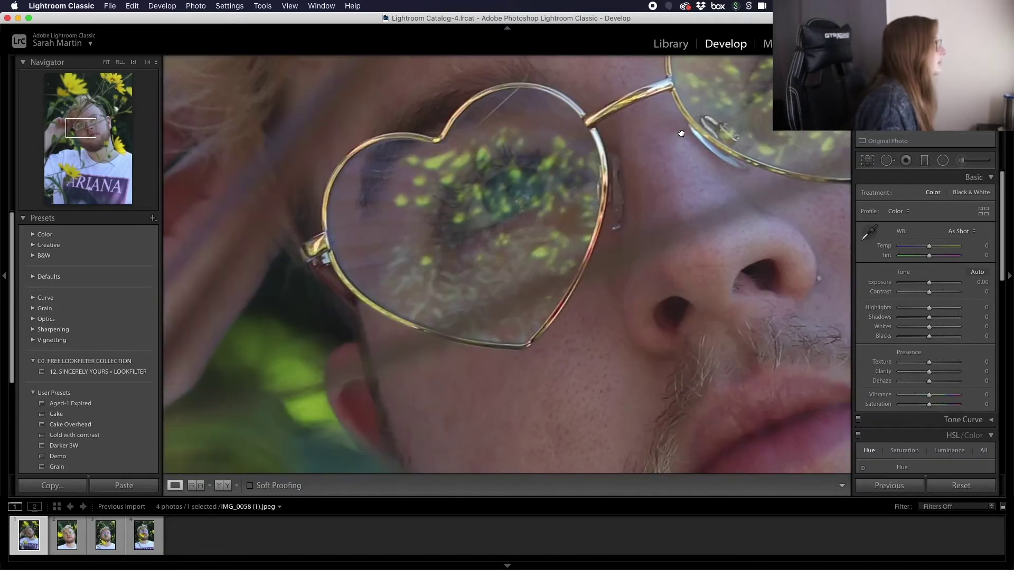
Warm the white balance Temp slider and brighten Exposure to +0.20
{"action": "left_click", "coordinate": [674, 216]}
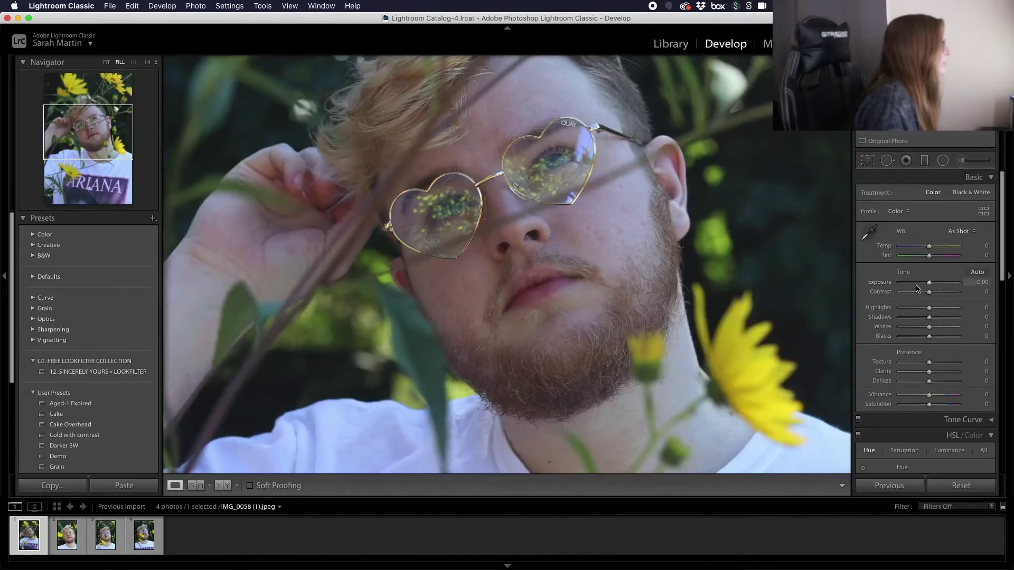
{"action": "left_click_drag", "start_coordinate": [928, 247], "coordinate": [932, 249]}
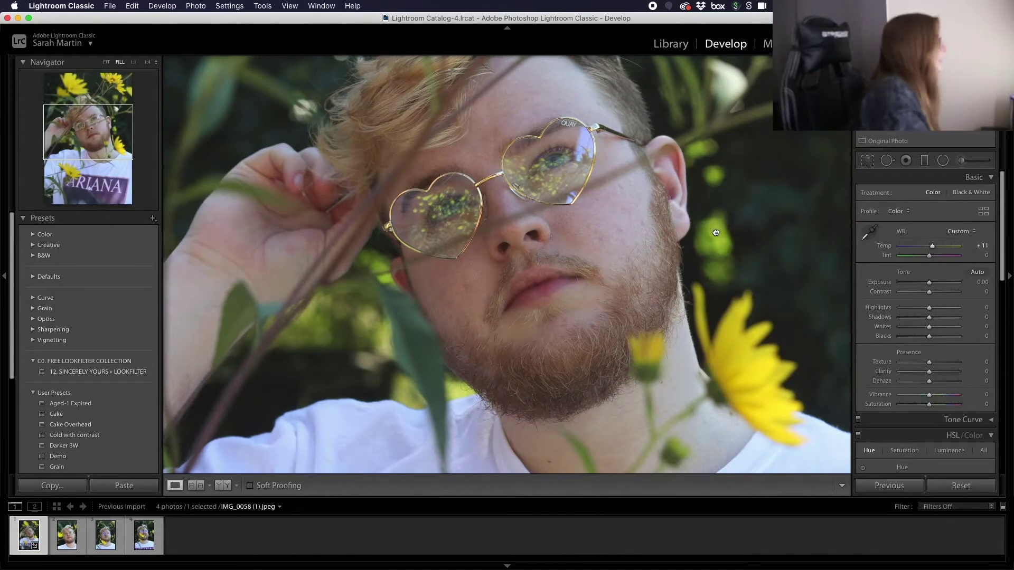
{"action": "left_click", "coordinate": [653, 224]}
{"action": "left_click", "coordinate": [653, 224]}
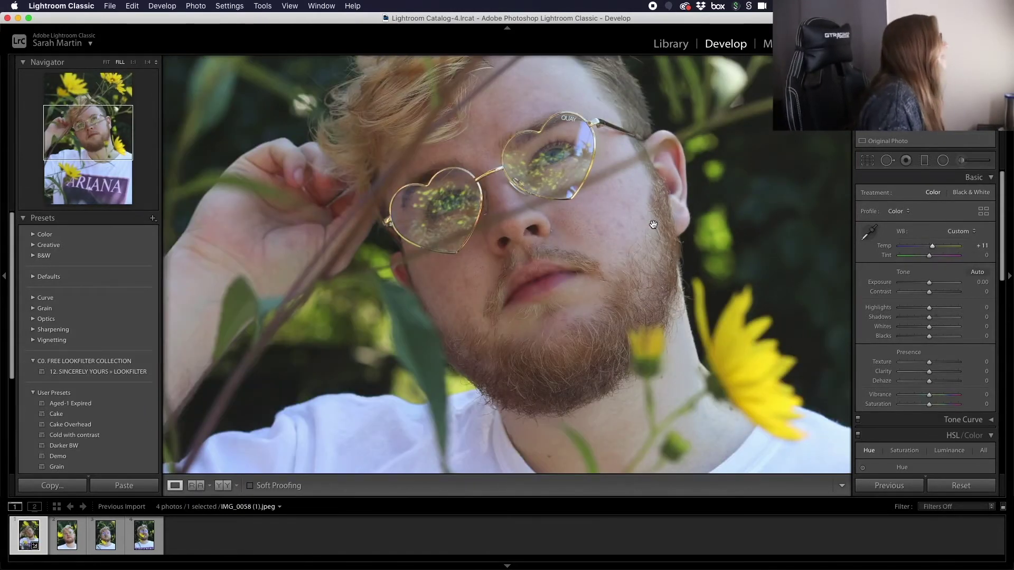
{"action": "key", "text": "super+minus"}
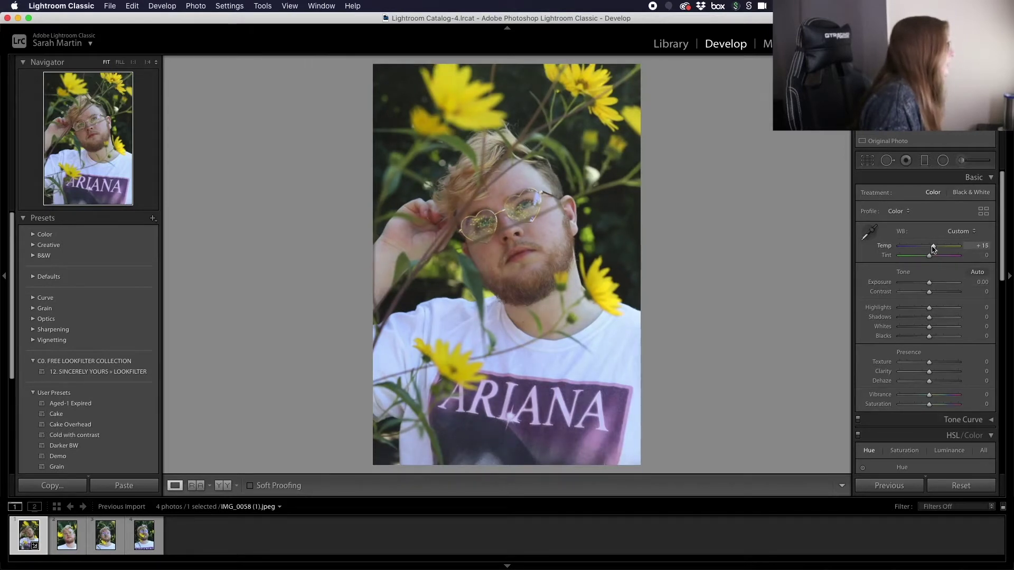
{"action": "left_click_drag", "start_coordinate": [933, 248], "coordinate": [932, 249]}
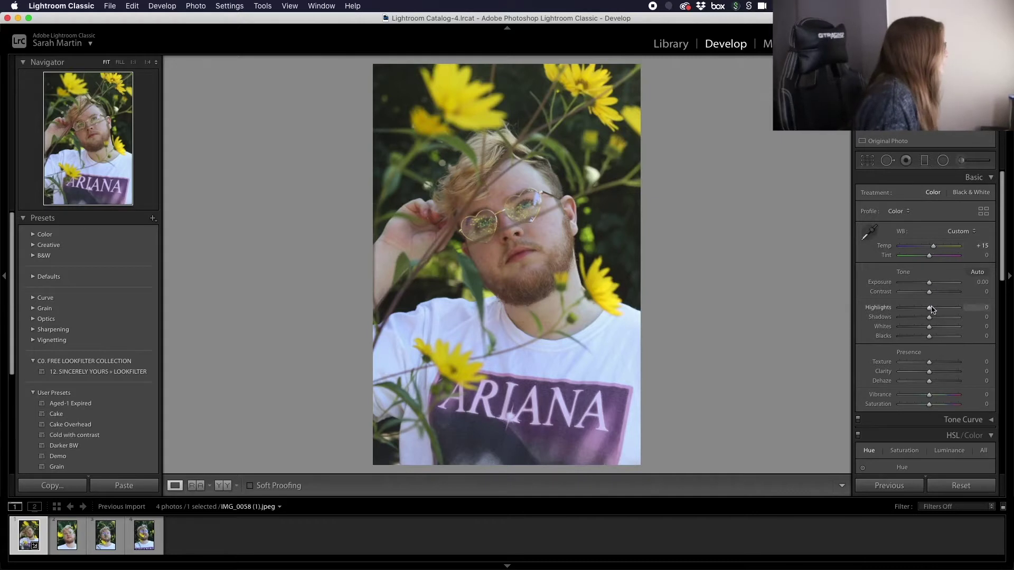
{"action": "left_click_drag", "start_coordinate": [930, 284], "coordinate": [931, 285]}
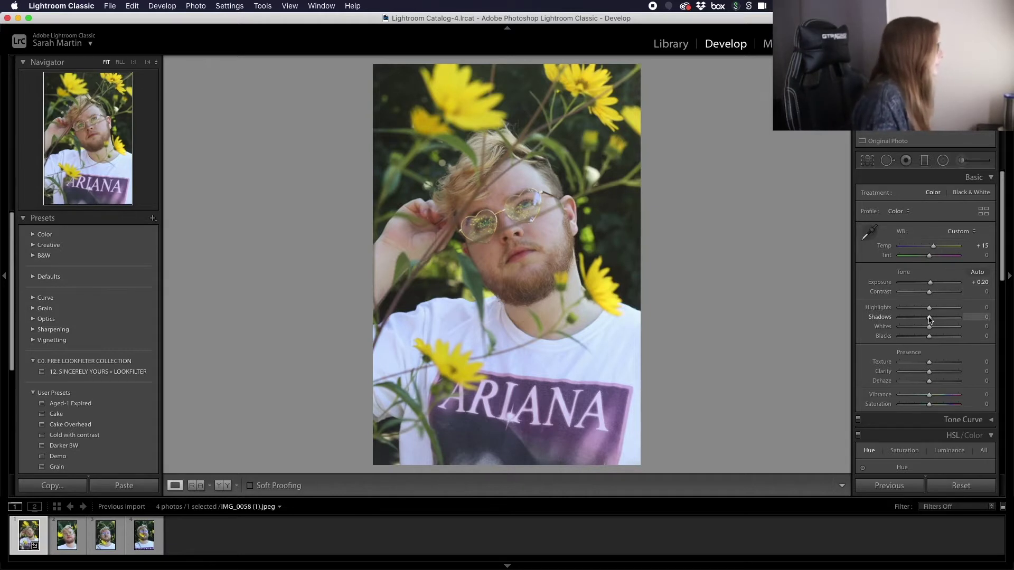
Set Shadows -59, Texture +10, Clarity +11, Exposure +0.45 and Vibrance +44
{"action": "left_click_drag", "start_coordinate": [929, 320], "coordinate": [914, 320]}
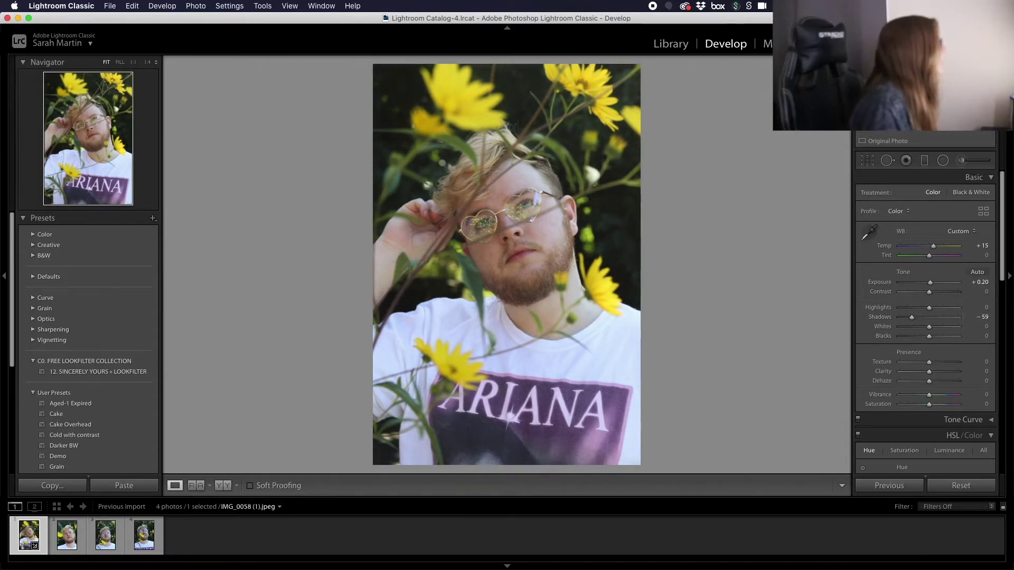
{"action": "left_click", "coordinate": [539, 243]}
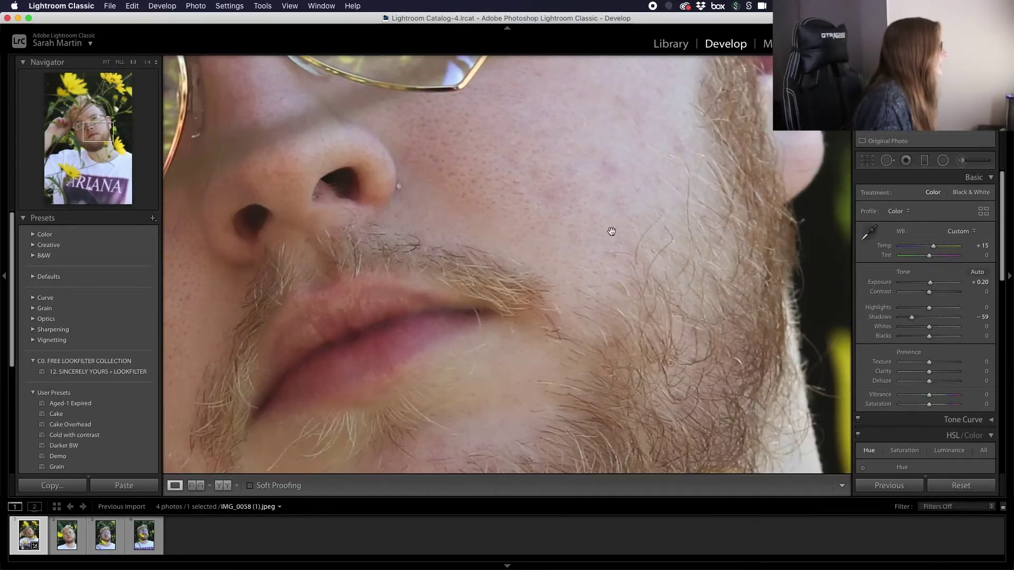
{"action": "left_click_drag", "start_coordinate": [744, 291], "coordinate": [693, 224]}
{"action": "left_click", "coordinate": [708, 270]}
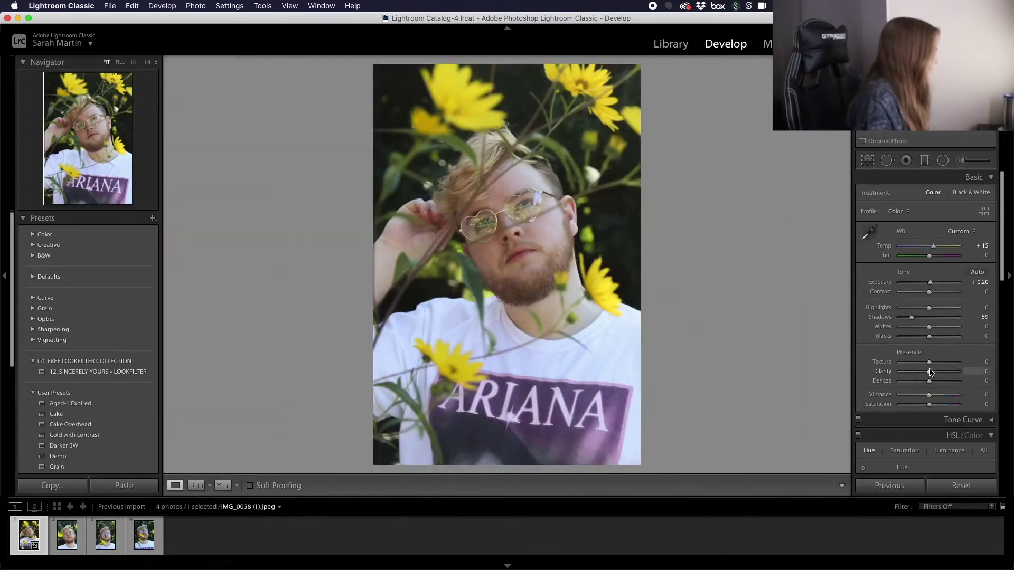
{"action": "left_click_drag", "start_coordinate": [930, 374], "coordinate": [933, 364]}
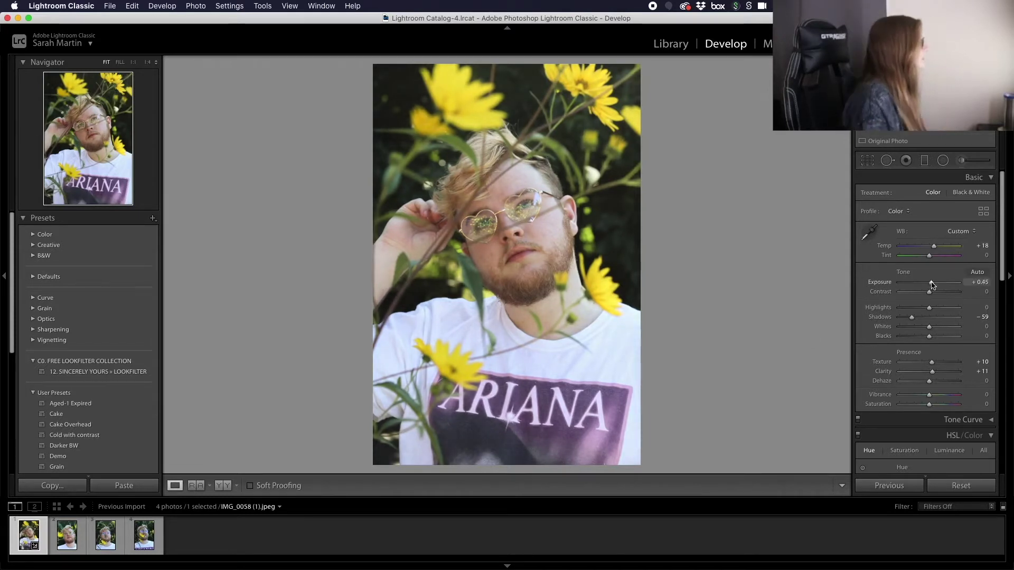
{"action": "left_click_drag", "start_coordinate": [931, 285], "coordinate": [932, 284]}
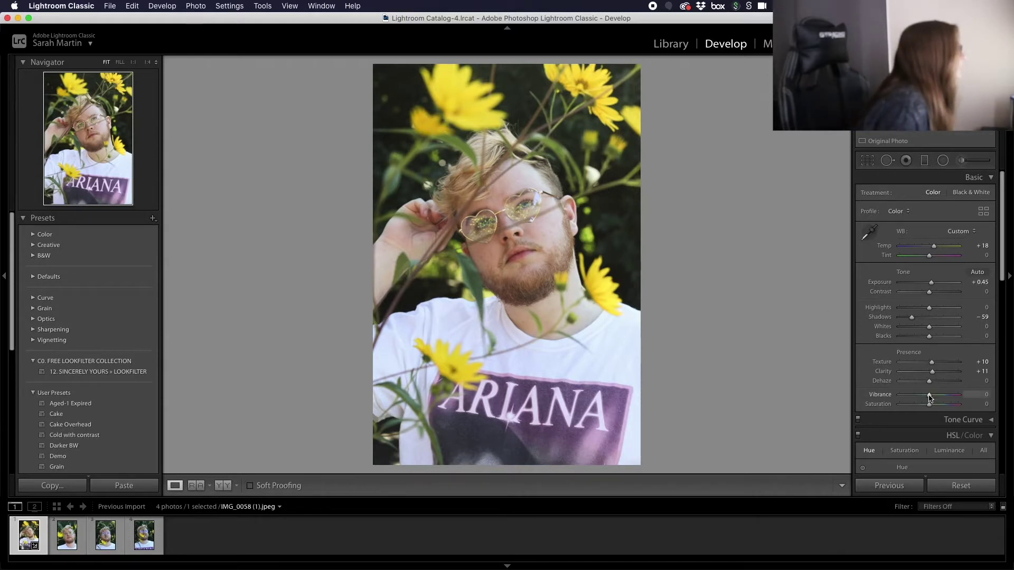
{"action": "left_click_drag", "start_coordinate": [938, 399], "coordinate": [941, 398]}
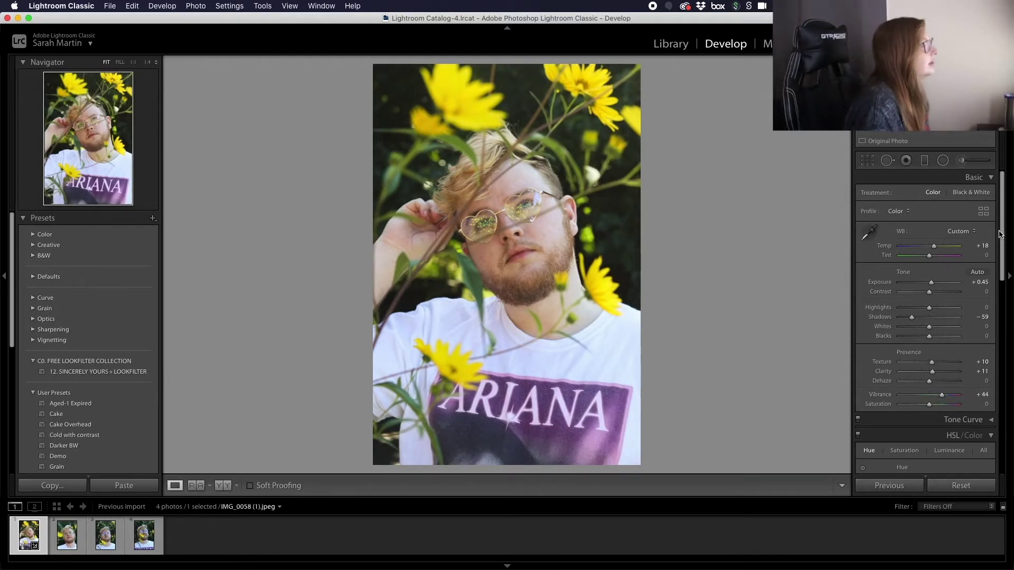
{"action": "left_click_drag", "start_coordinate": [1002, 231], "coordinate": [1004, 392]}
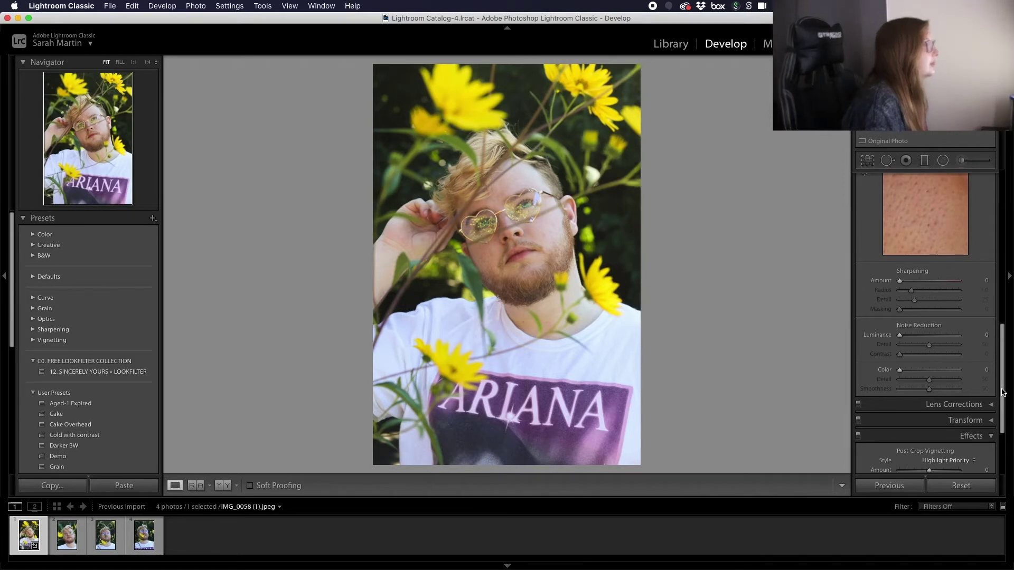
{"action": "scroll", "coordinate": [953, 401], "scroll_direction": "down", "scroll_amount": 5}
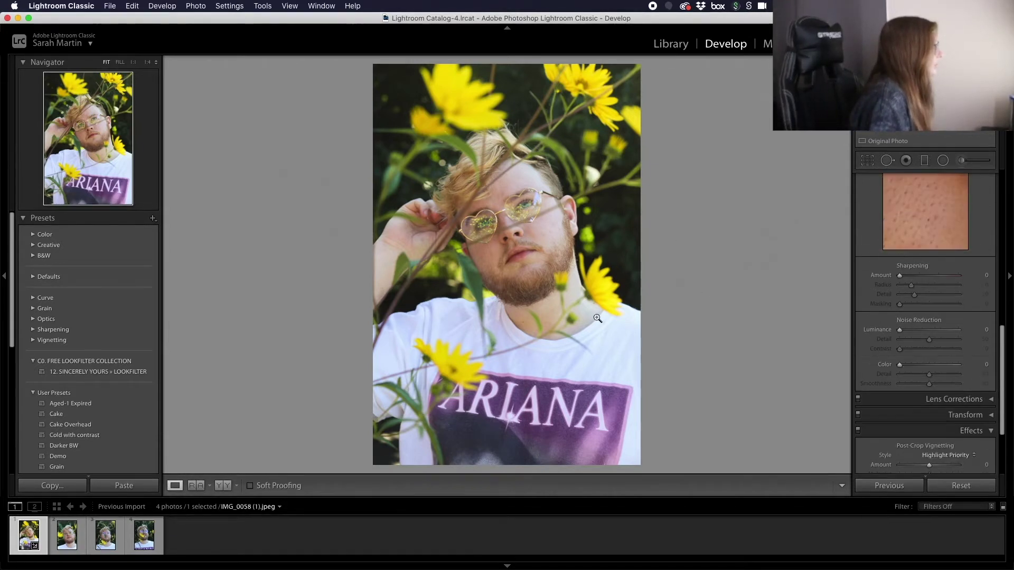
{"action": "scroll", "coordinate": [862, 301], "scroll_direction": "up", "scroll_amount": 2}
{"action": "scroll", "coordinate": [924, 273], "scroll_direction": "up", "scroll_amount": 3}
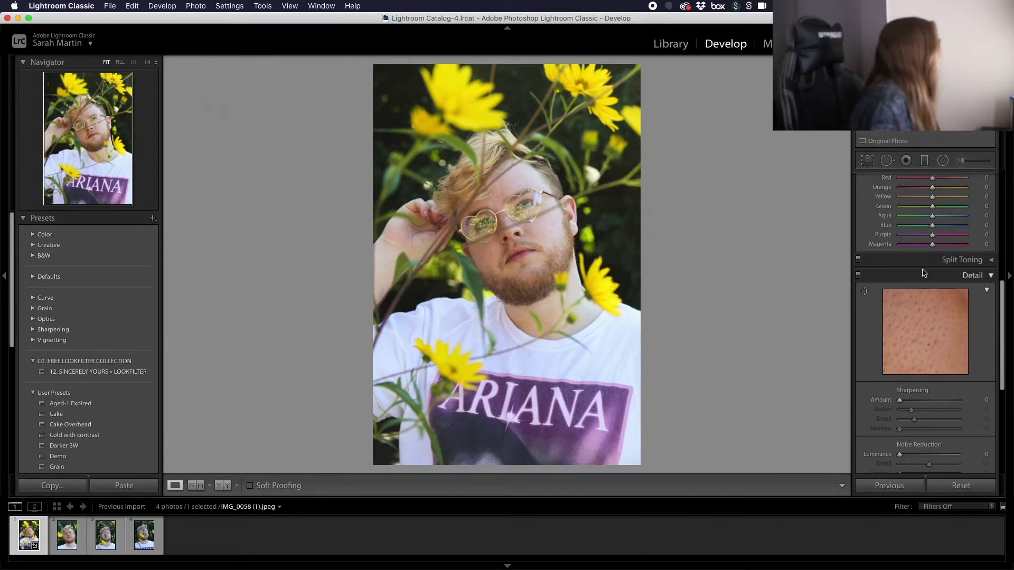
{"action": "scroll", "coordinate": [927, 283], "scroll_direction": "up", "scroll_amount": 5}
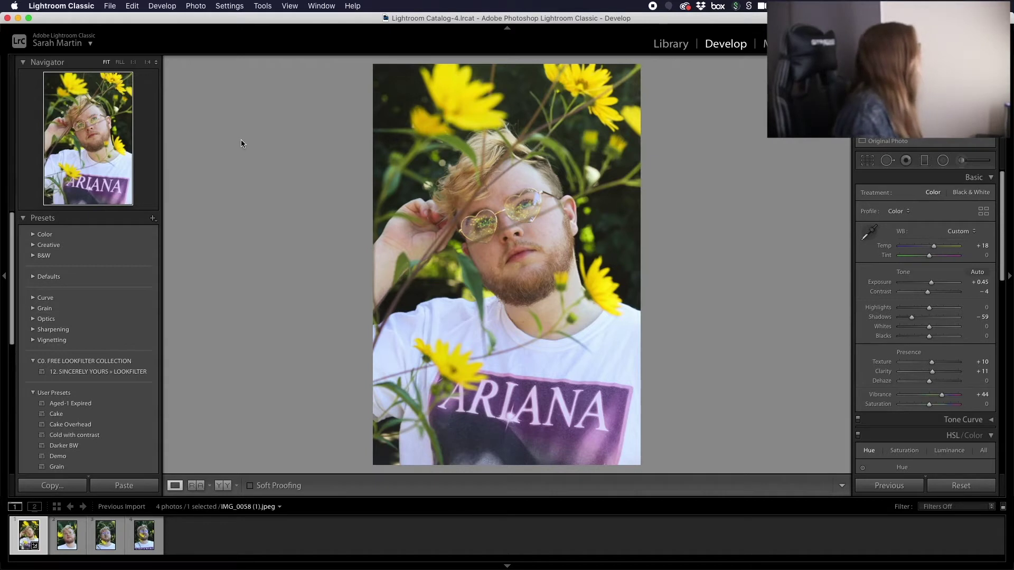
Choose Create Preset from the Presets panel's + menu
{"action": "left_click", "coordinate": [25, 219]}
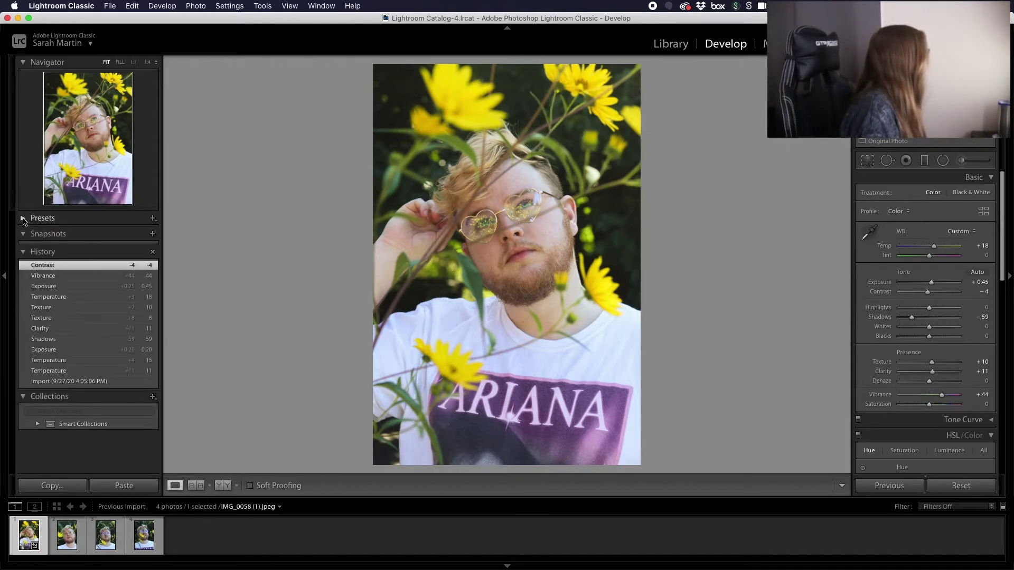
{"action": "left_click", "coordinate": [25, 219]}
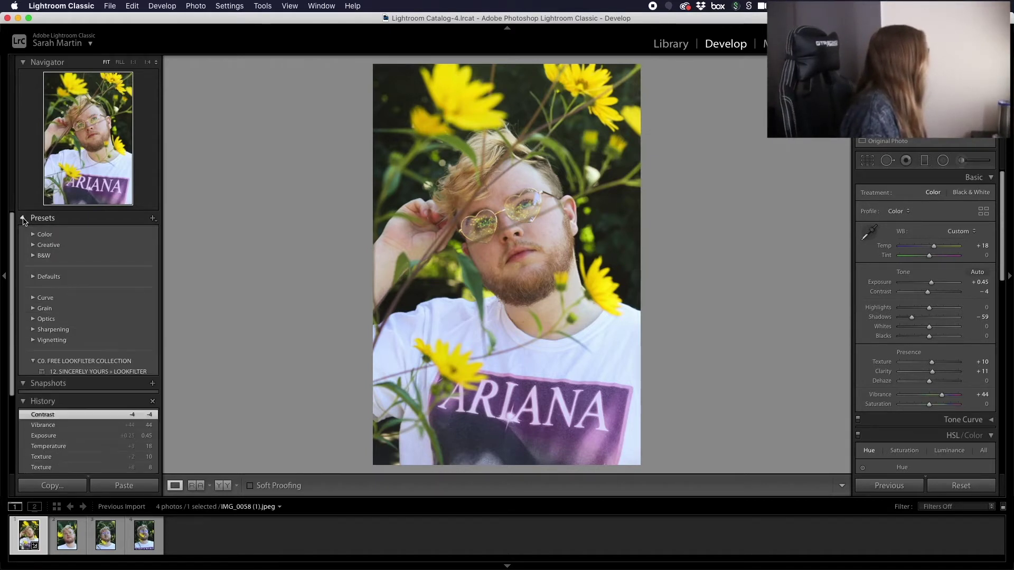
{"action": "left_click", "coordinate": [152, 219]}
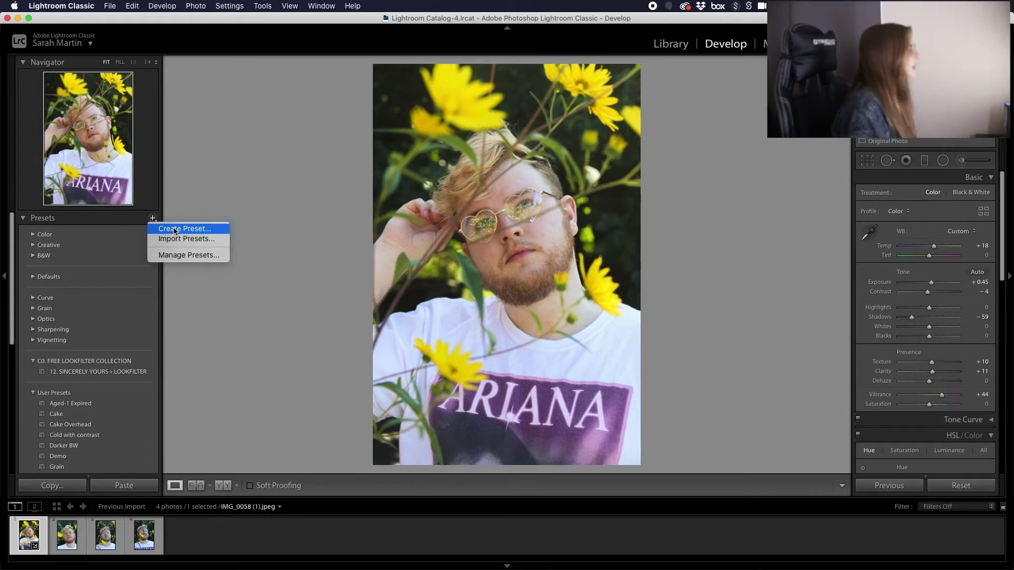
{"action": "left_click", "coordinate": [174, 229]}
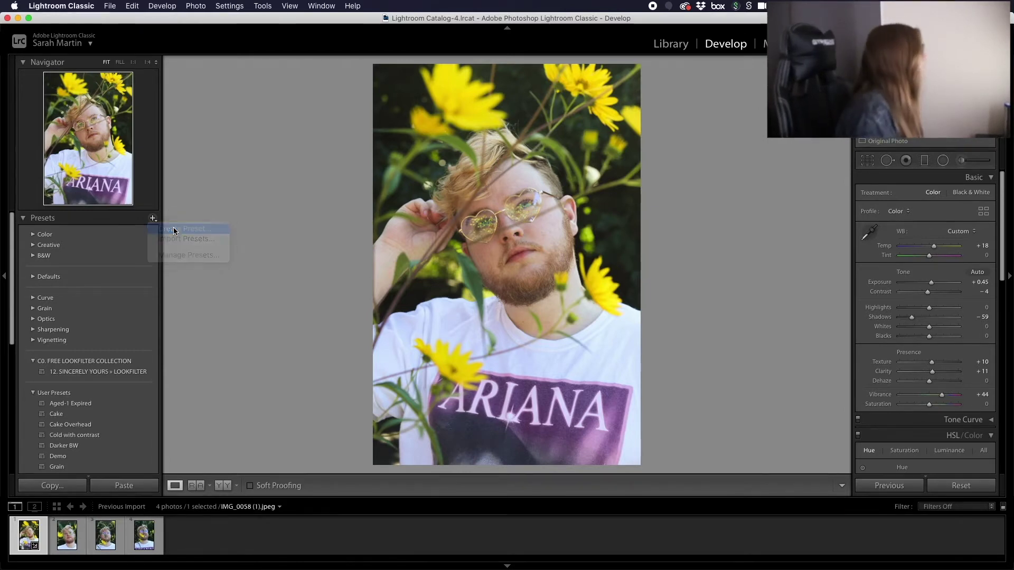
Name the preset with the subject's name plus 'Vibrant Yellow', keep User Presets group, and create it
{"action": "left_click_drag", "start_coordinate": [502, 64], "coordinate": [495, 96]}
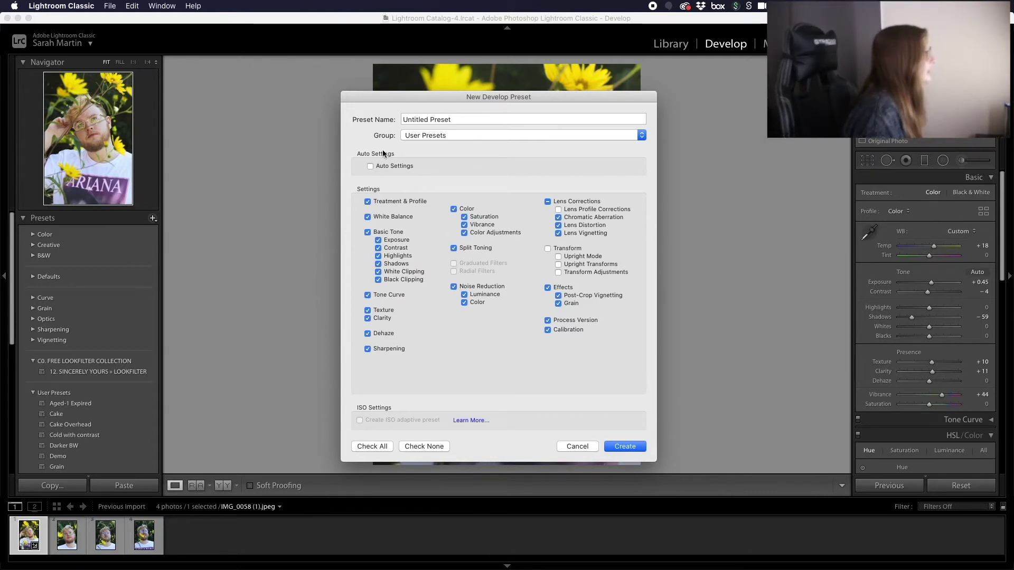
{"action": "left_click", "coordinate": [433, 120]}
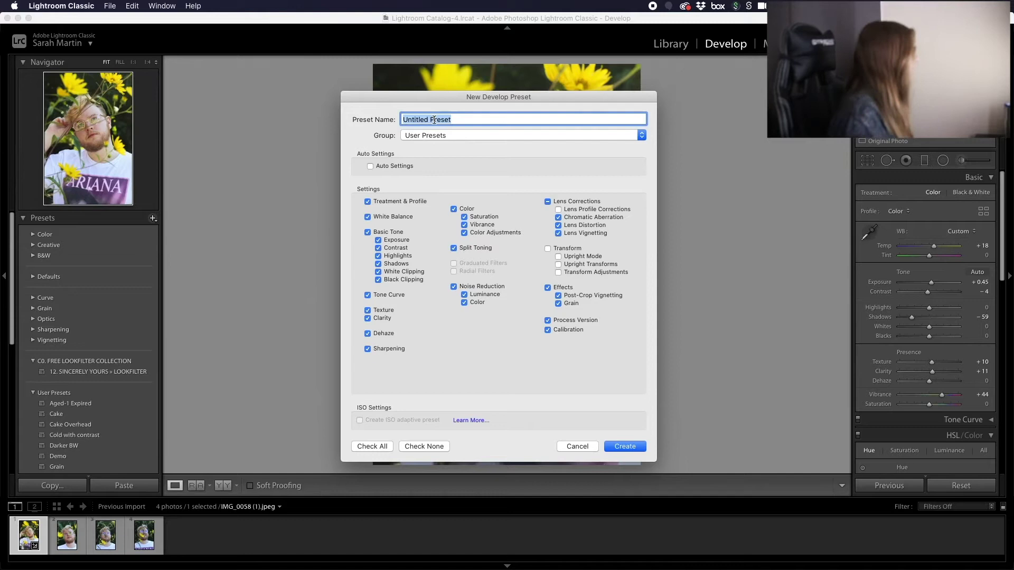
{"action": "type", "text": "Eri"}
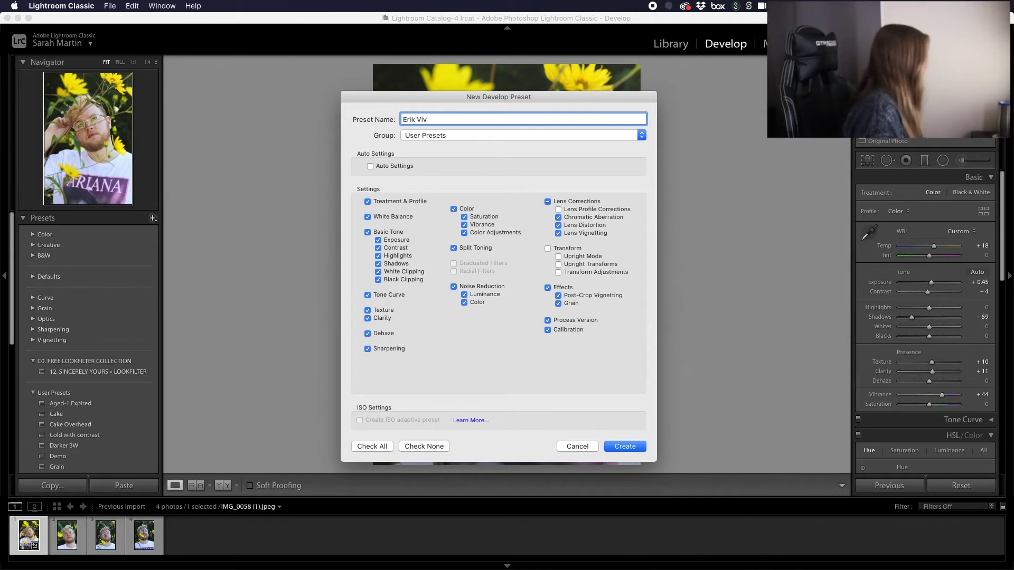
{"action": "type", "text": "k Vibrant Y"}
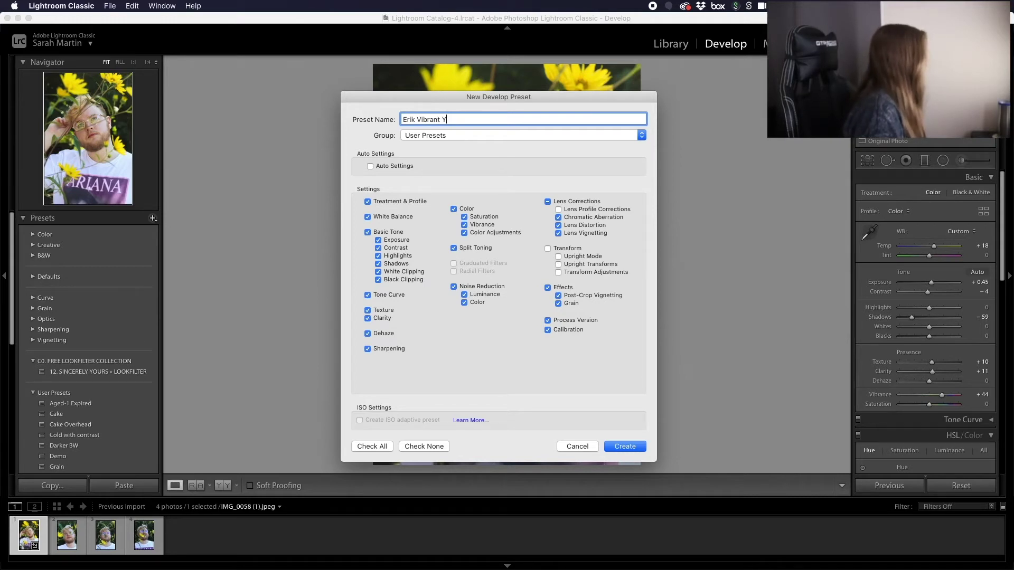
{"action": "type", "text": "ellow"}
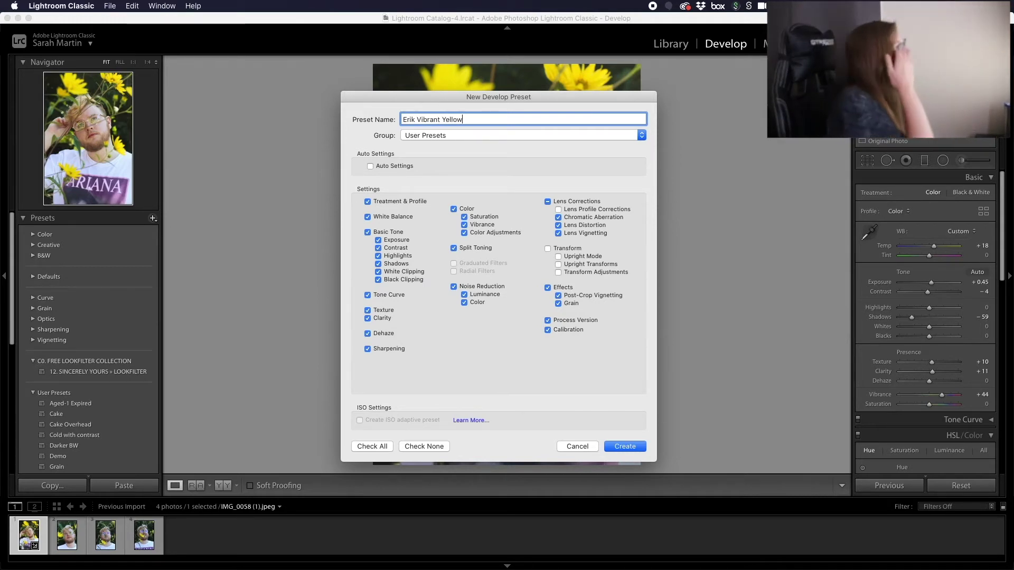
{"action": "left_click", "coordinate": [624, 136]}
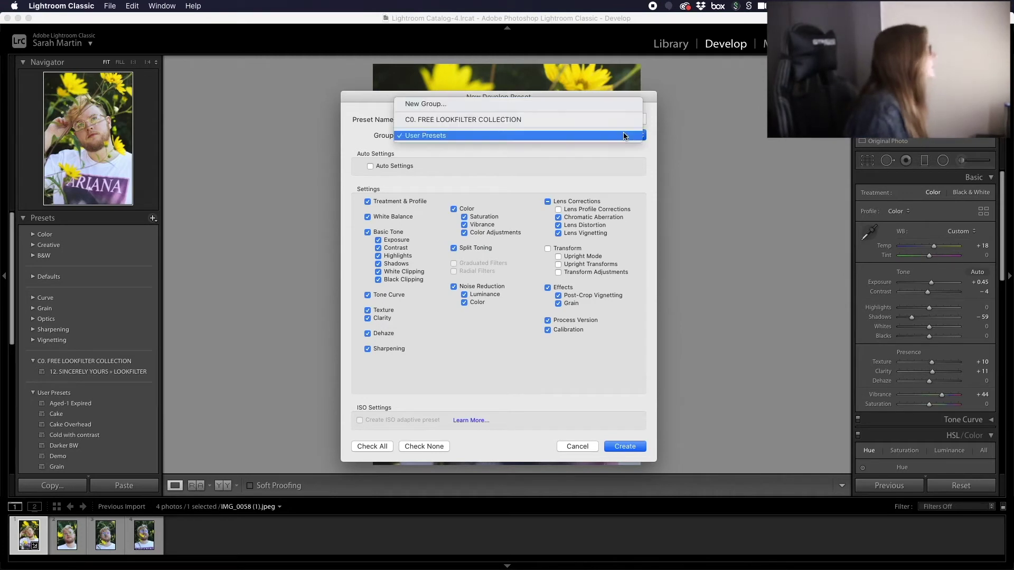
{"action": "left_click", "coordinate": [624, 136]}
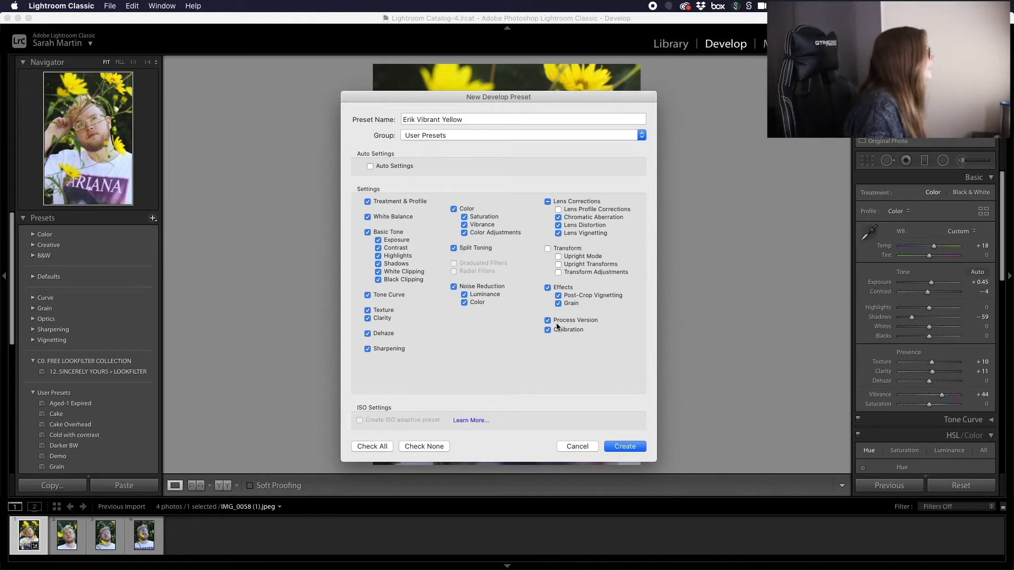
{"action": "left_click", "coordinate": [626, 447]}
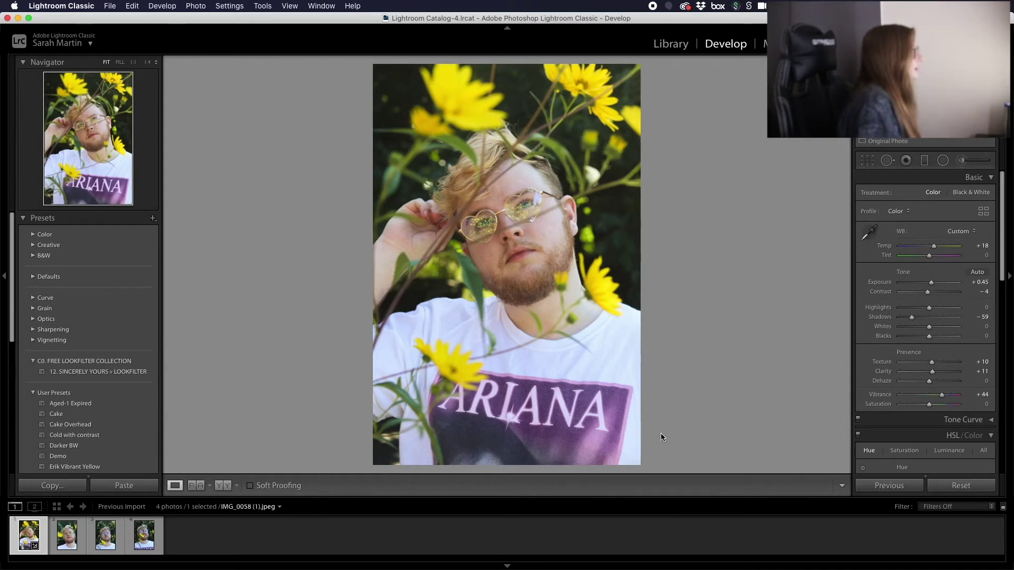
Apply the new Vibrant Yellow user preset to the first portrait
{"action": "scroll", "coordinate": [92, 312], "scroll_direction": "down", "scroll_amount": 5}
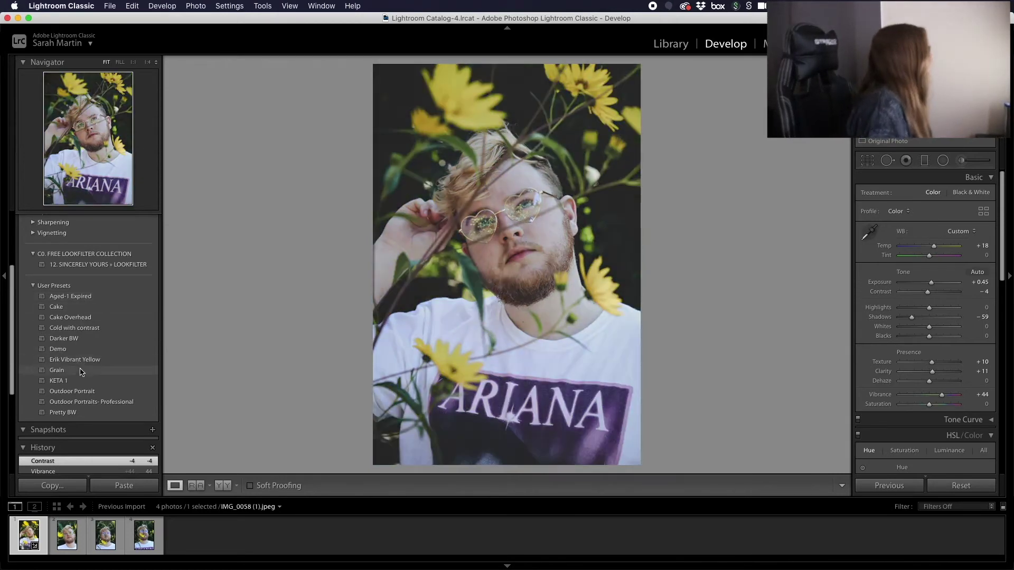
{"action": "left_click", "coordinate": [87, 362]}
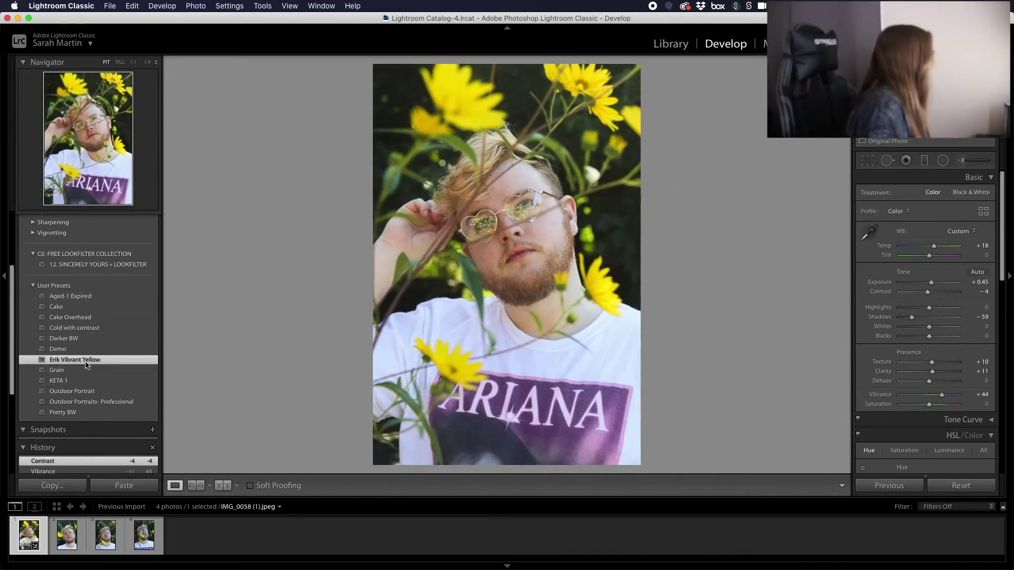
Apply the Vibrant Yellow preset to IMG_0084, IMG_0109 and IMG_0124 (1), re-applying after a Temp tweak
{"action": "left_click", "coordinate": [65, 537]}
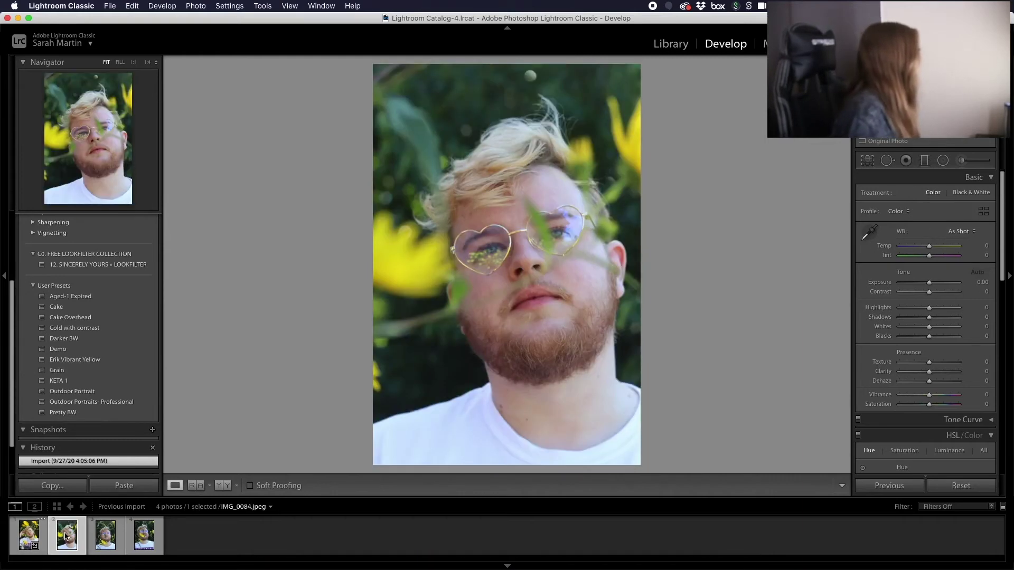
{"action": "left_click_drag", "start_coordinate": [65, 537], "coordinate": [140, 494]}
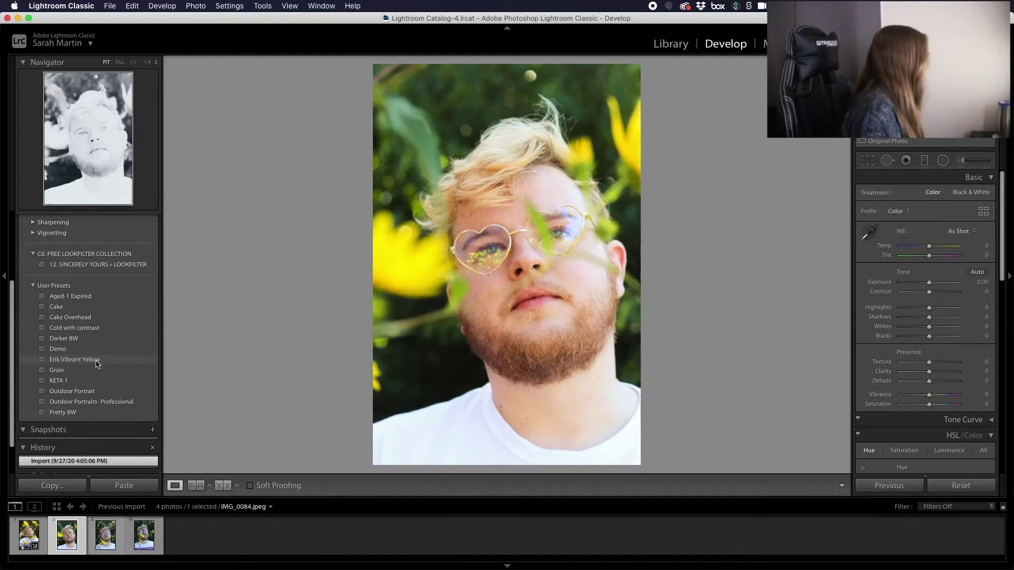
{"action": "left_click", "coordinate": [98, 361]}
{"action": "key", "text": "Right"}
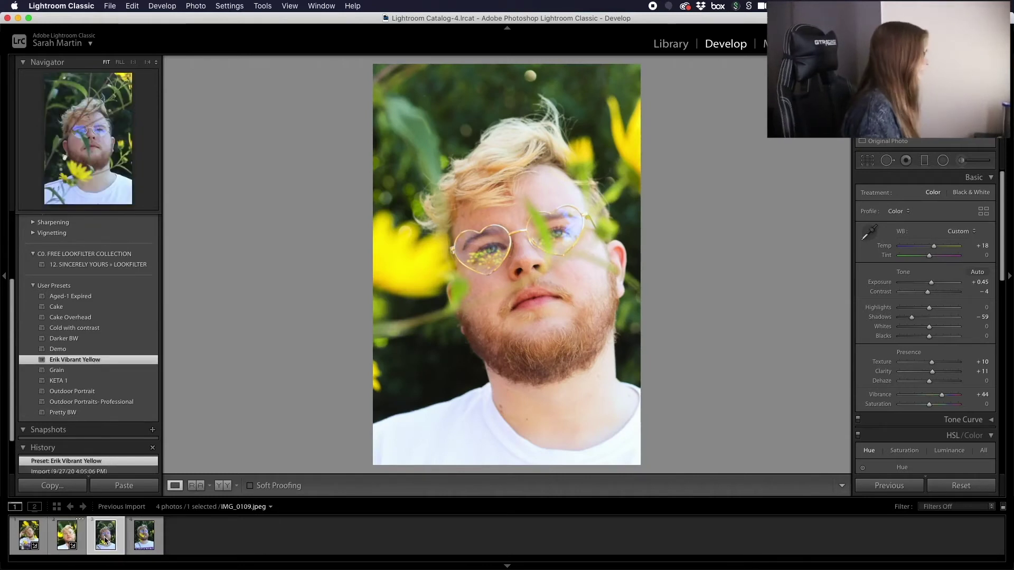
{"action": "left_click", "coordinate": [89, 360]}
{"action": "key", "text": "Right"}
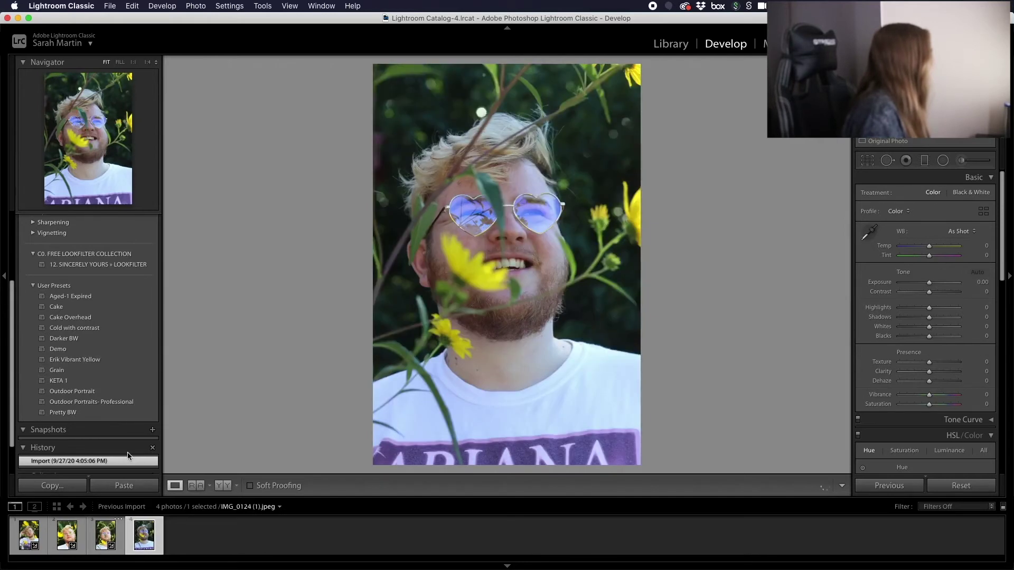
{"action": "left_click", "coordinate": [99, 360]}
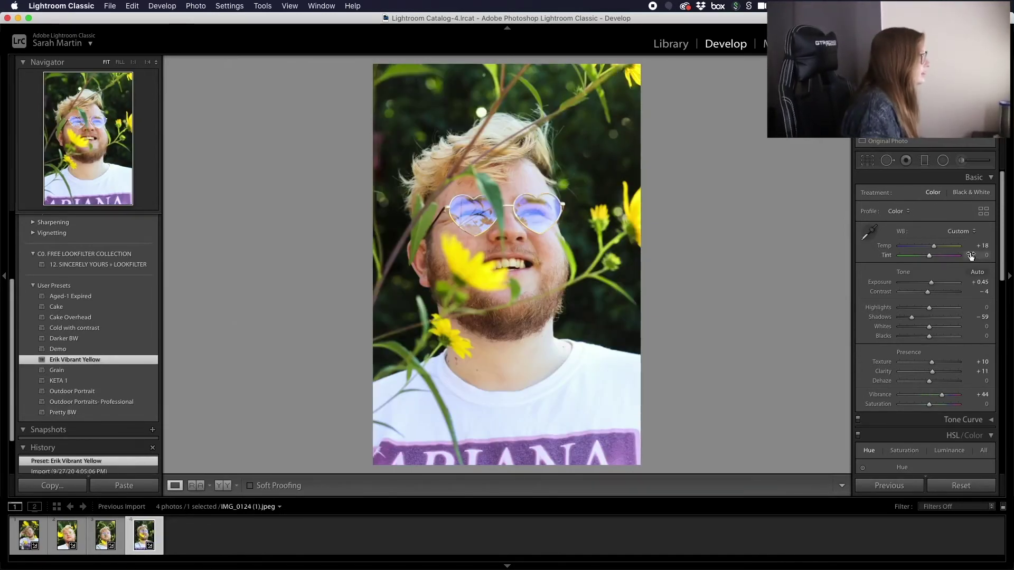
{"action": "left_click_drag", "start_coordinate": [934, 247], "coordinate": [932, 248]}
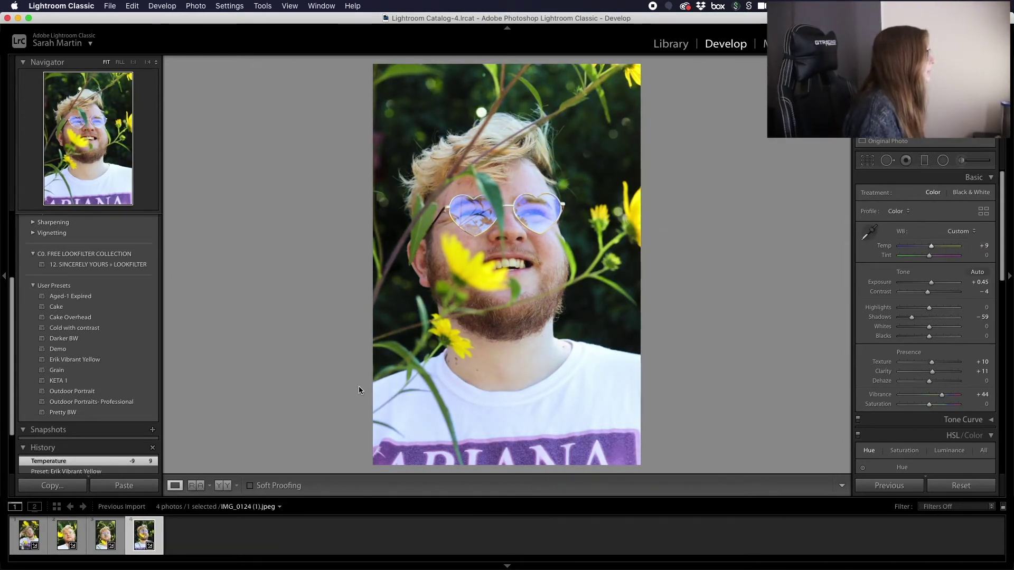
{"action": "left_click", "coordinate": [88, 362]}
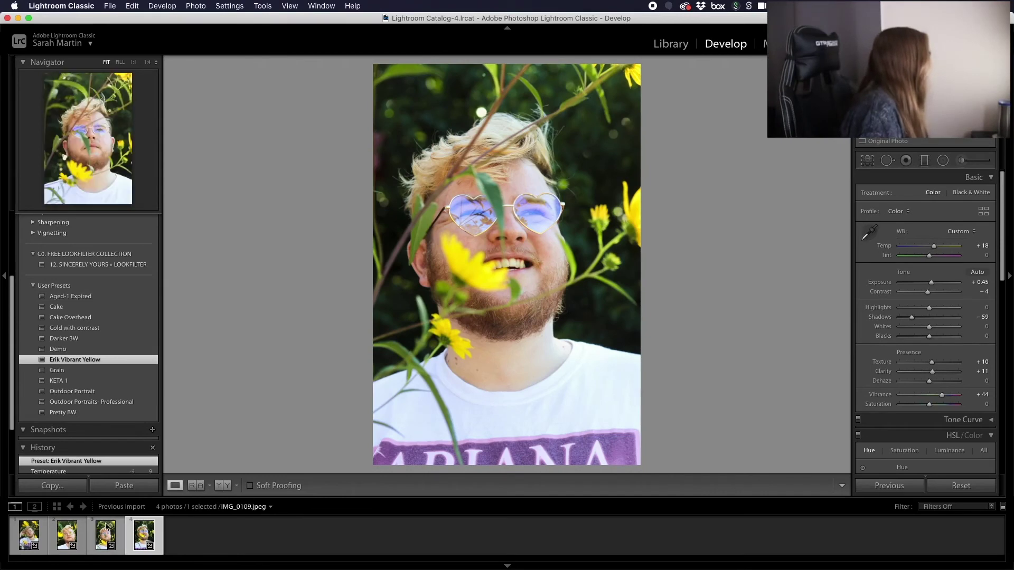
Open the Export dialog for the first portrait and choose a different destination folder
{"action": "left_click", "coordinate": [30, 537]}
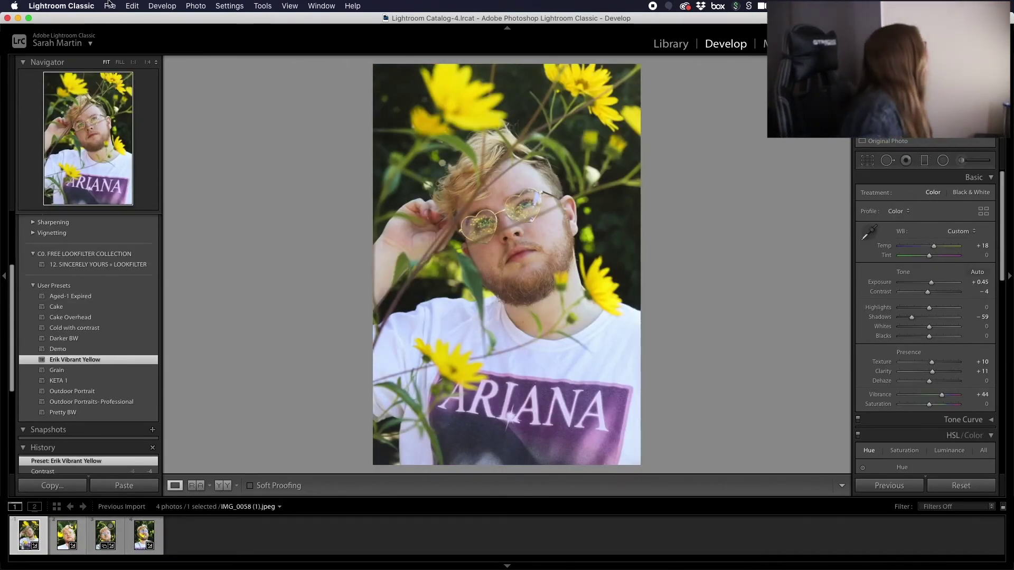
{"action": "left_click", "coordinate": [109, 5]}
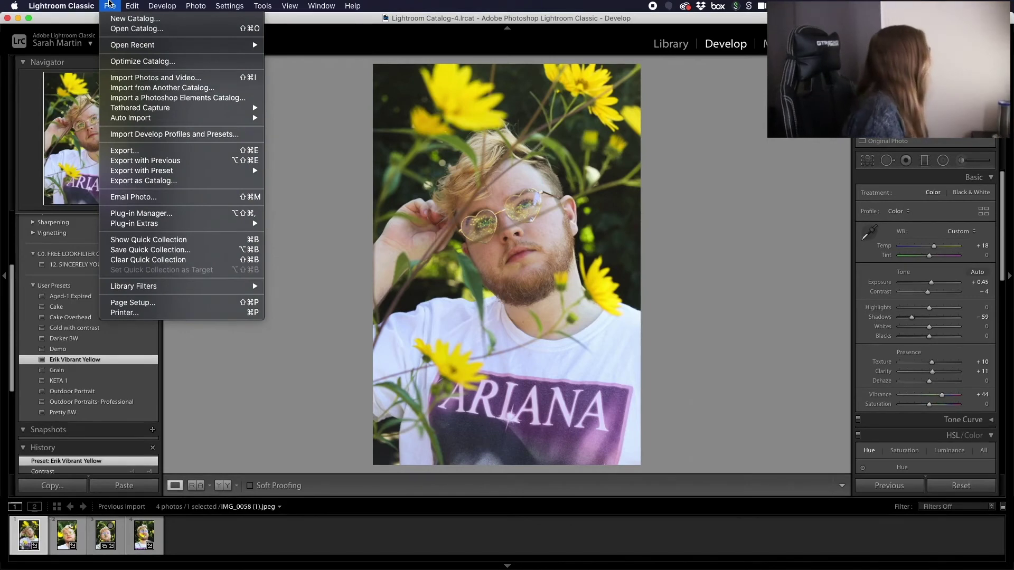
{"action": "left_click", "coordinate": [138, 151]}
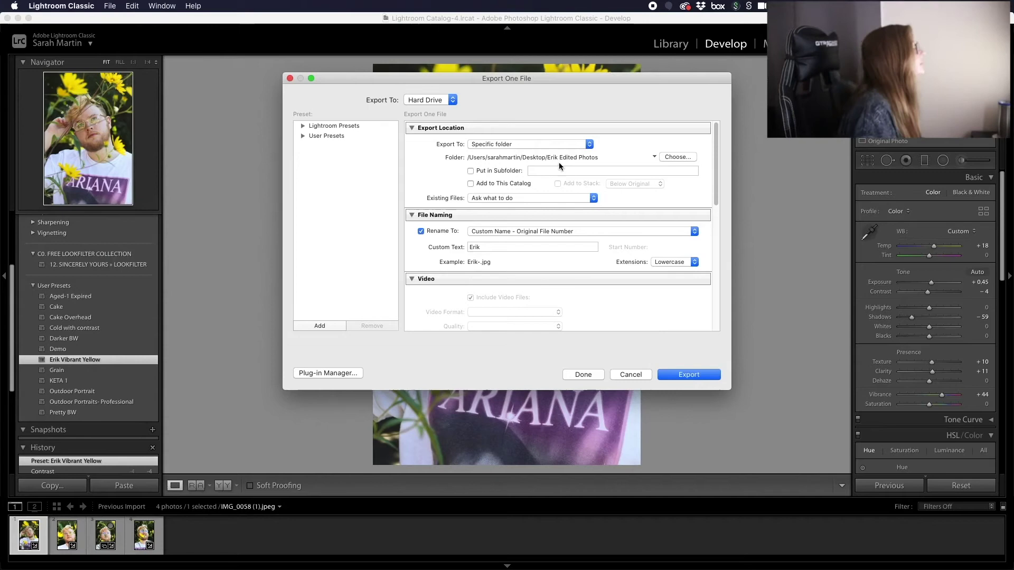
{"action": "left_click", "coordinate": [684, 160]}
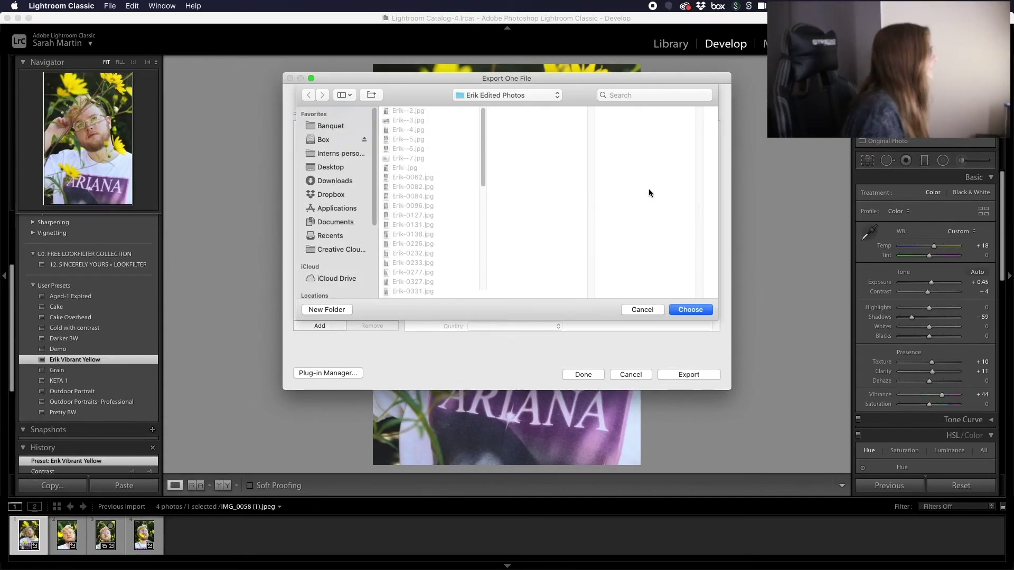
Create a Desktop folder named with the subject's name plus 'Vibrant Edited' and set it as destination
{"action": "left_click", "coordinate": [325, 309]}
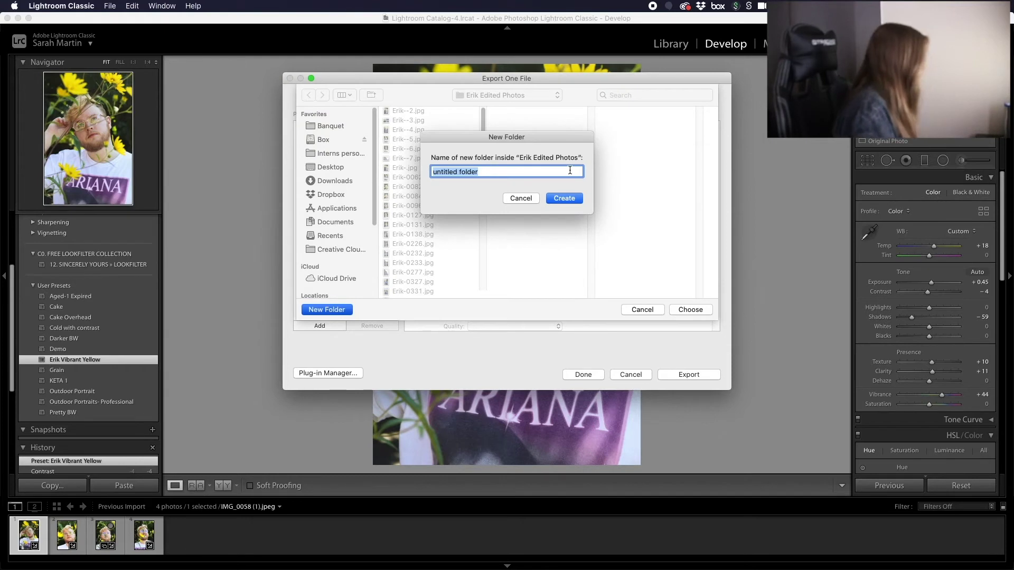
{"action": "type", "text": "Erik"}
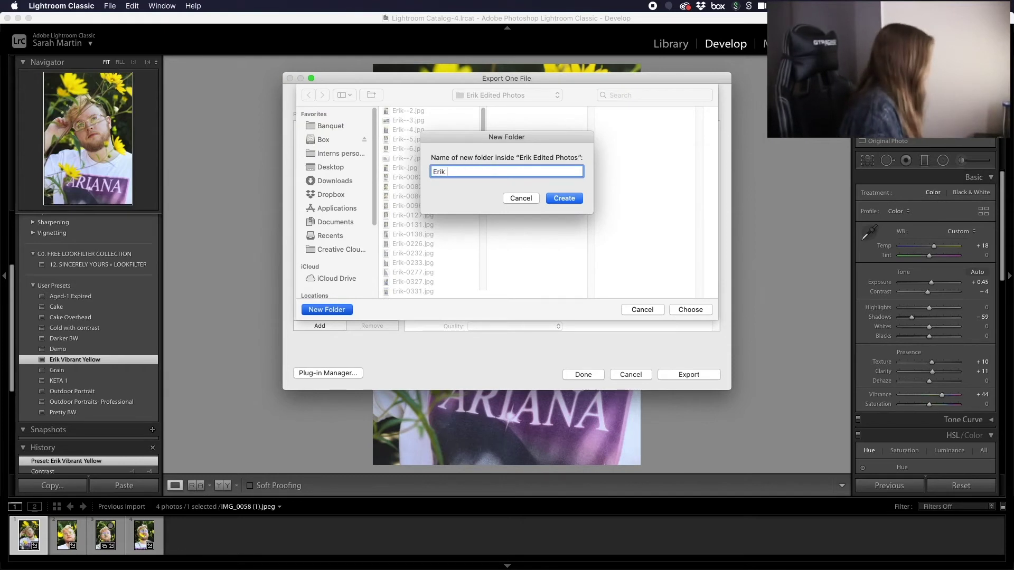
{"action": "type", "text": " Vibrant Edited"}
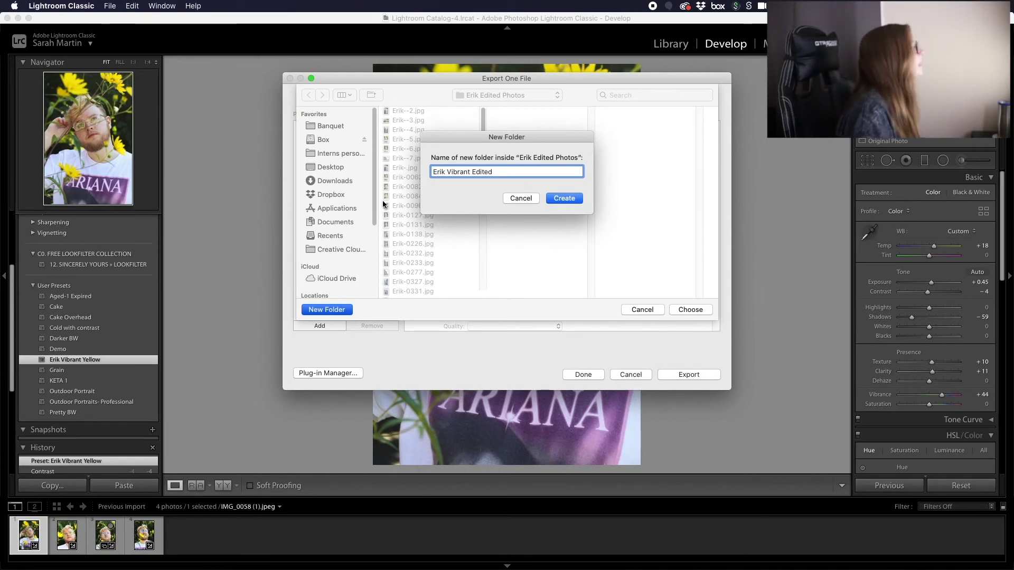
{"action": "left_click", "coordinate": [569, 201]}
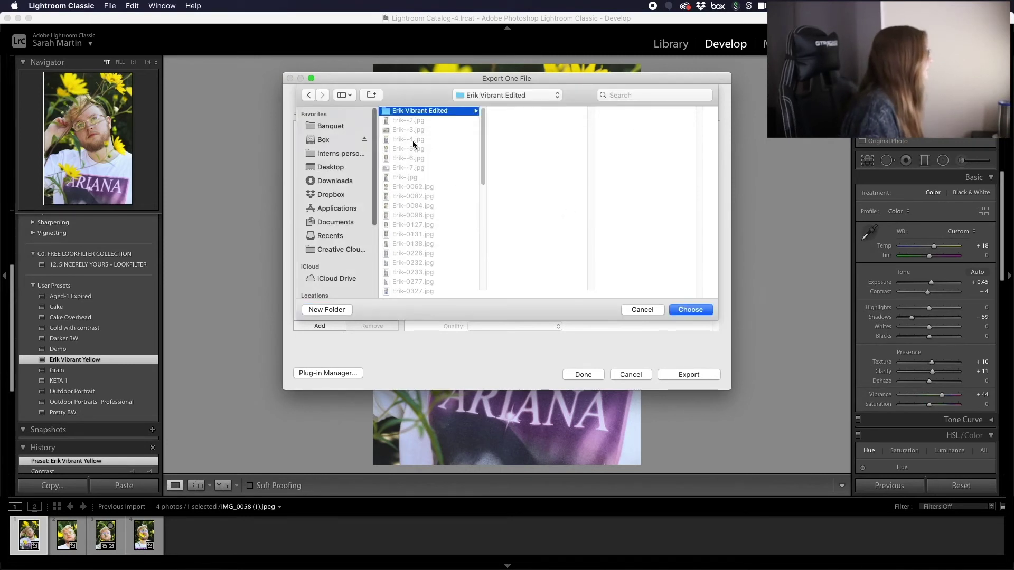
{"action": "left_click_drag", "start_coordinate": [413, 116], "coordinate": [351, 167]}
{"action": "left_click", "coordinate": [350, 168]}
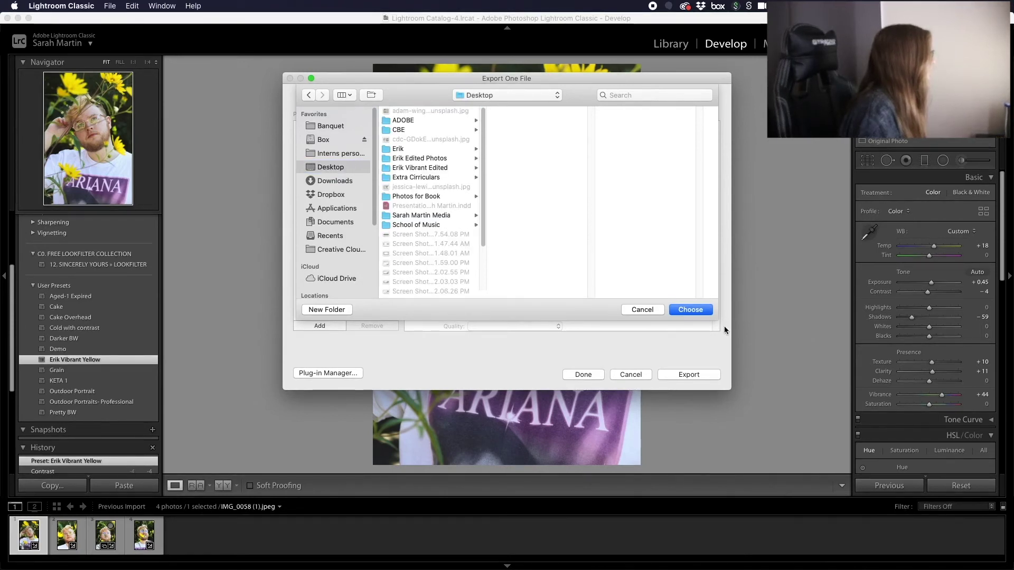
{"action": "left_click", "coordinate": [402, 168]}
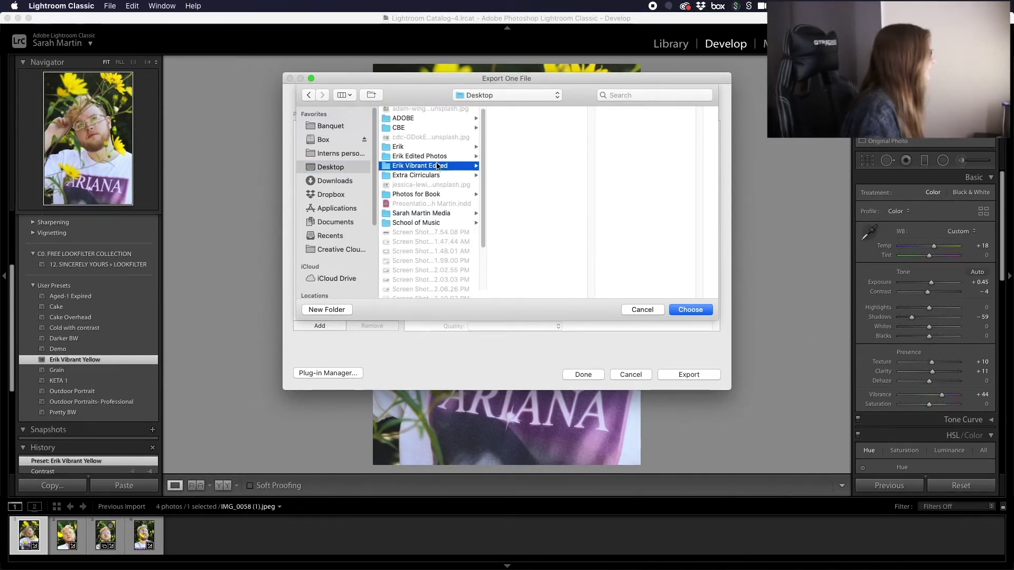
{"action": "left_click", "coordinate": [678, 311]}
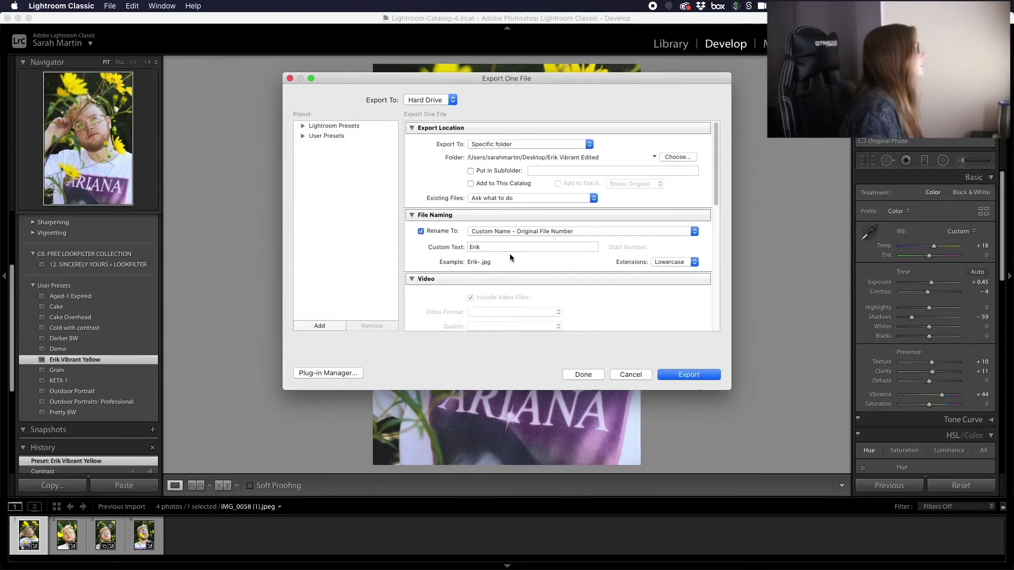
Keep the custom name text, confirm JPEG at quality 100, and export the first portrait
{"action": "double_click", "coordinate": [488, 247]}
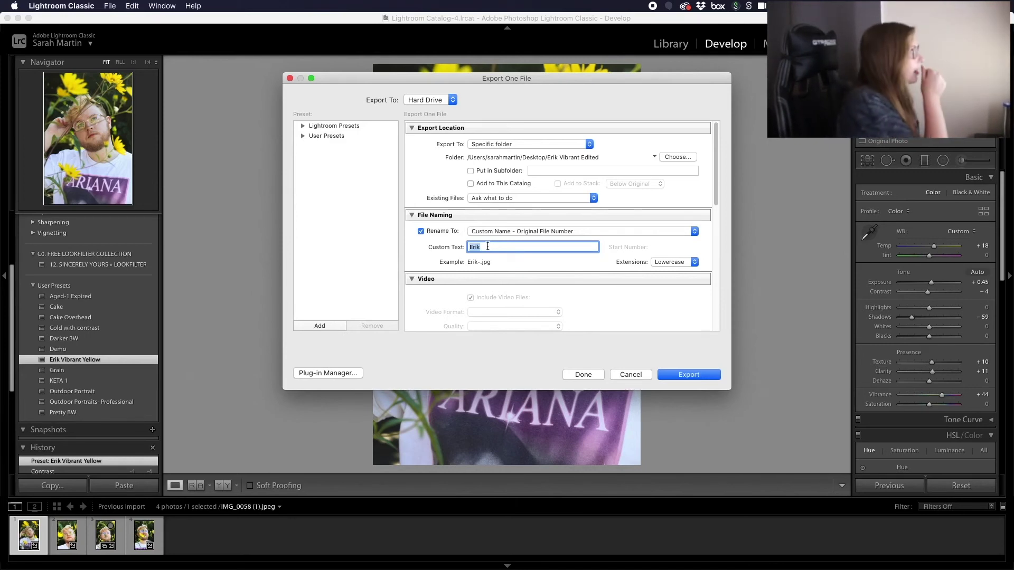
{"action": "left_click", "coordinate": [487, 246]}
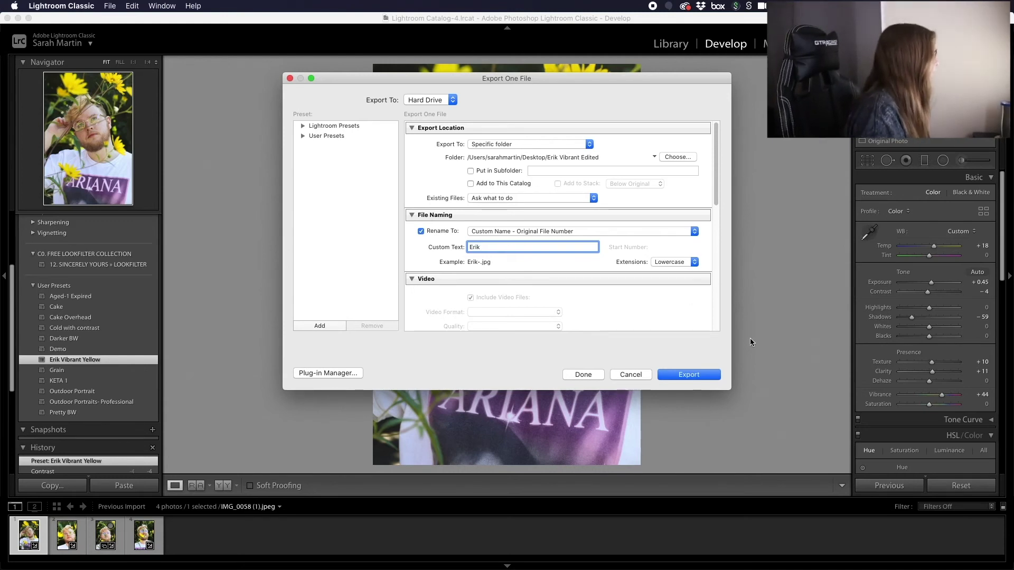
{"action": "scroll", "coordinate": [636, 303], "scroll_direction": "down", "scroll_amount": 3}
{"action": "scroll", "coordinate": [635, 305], "scroll_direction": "down", "scroll_amount": 1}
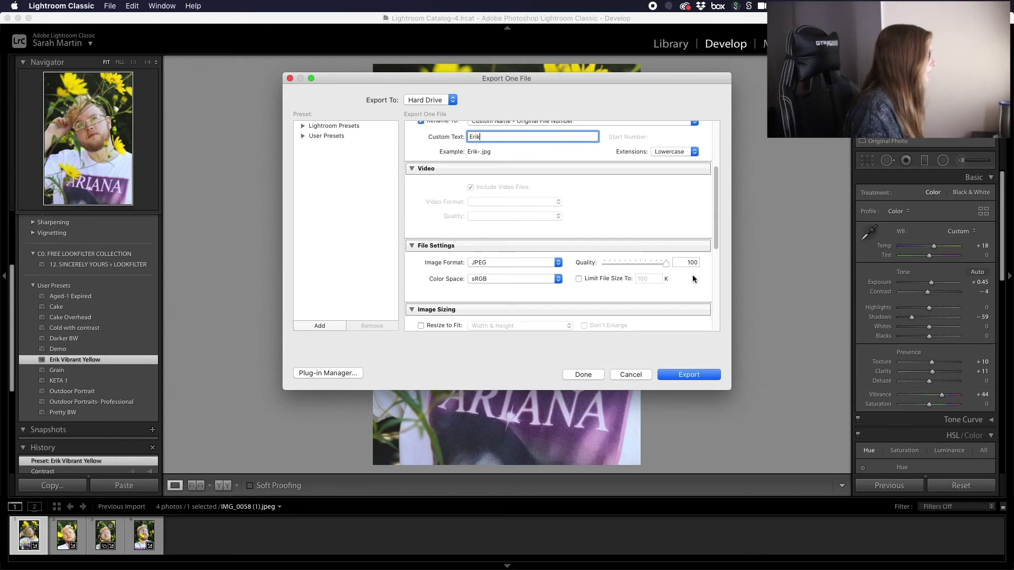
{"action": "left_click", "coordinate": [688, 374]}
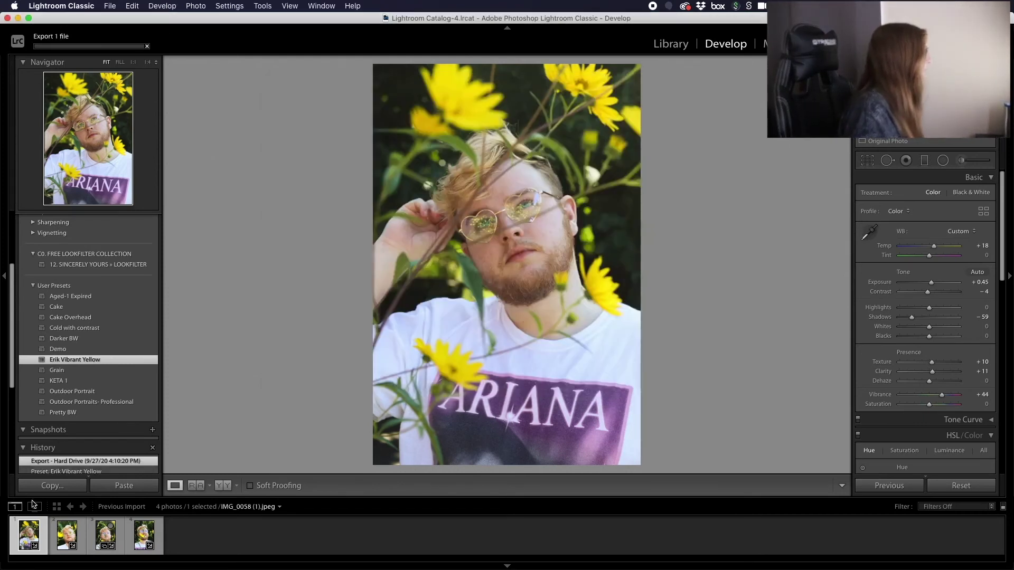
Export the other three portraits with previous settings, using unique names for clashing files
{"action": "left_click", "coordinate": [67, 534]}
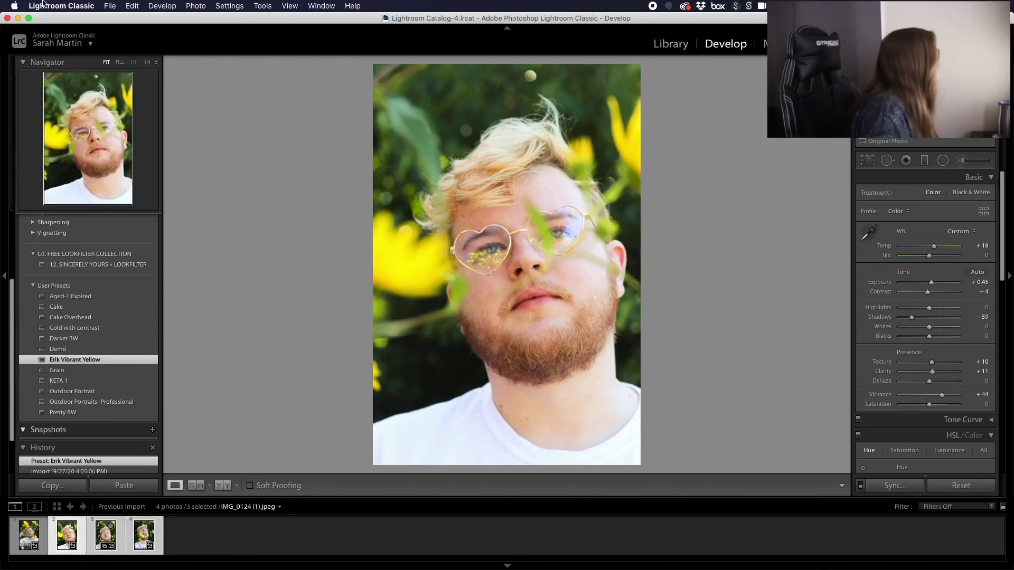
{"action": "left_click", "coordinate": [108, 5]}
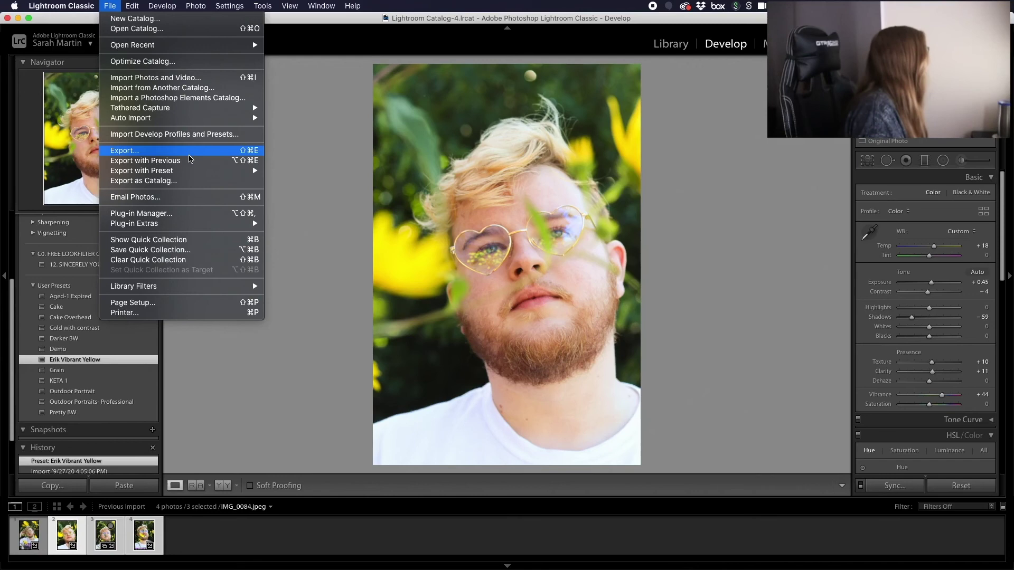
{"action": "left_click", "coordinate": [189, 160]}
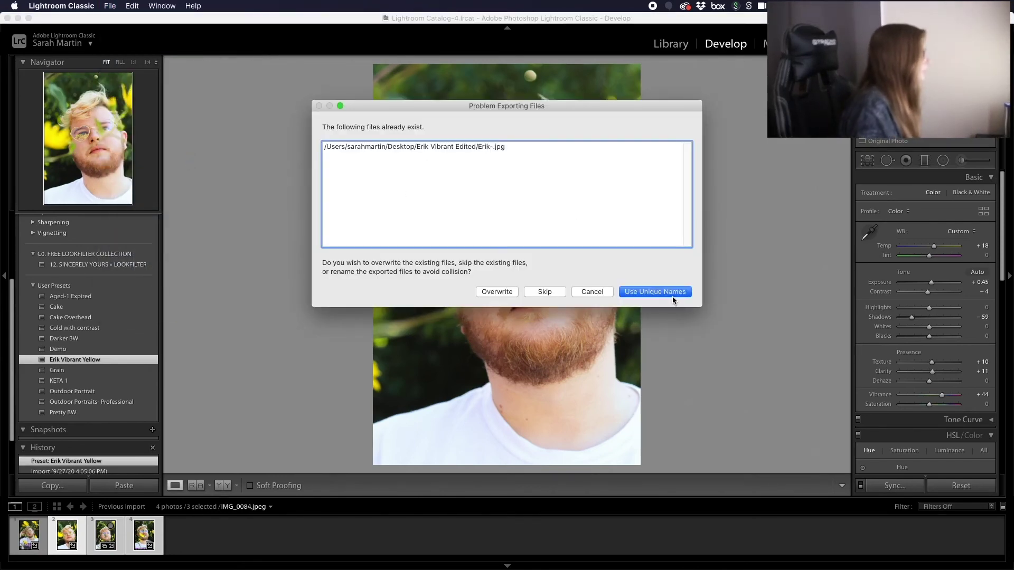
{"action": "left_click", "coordinate": [655, 292]}
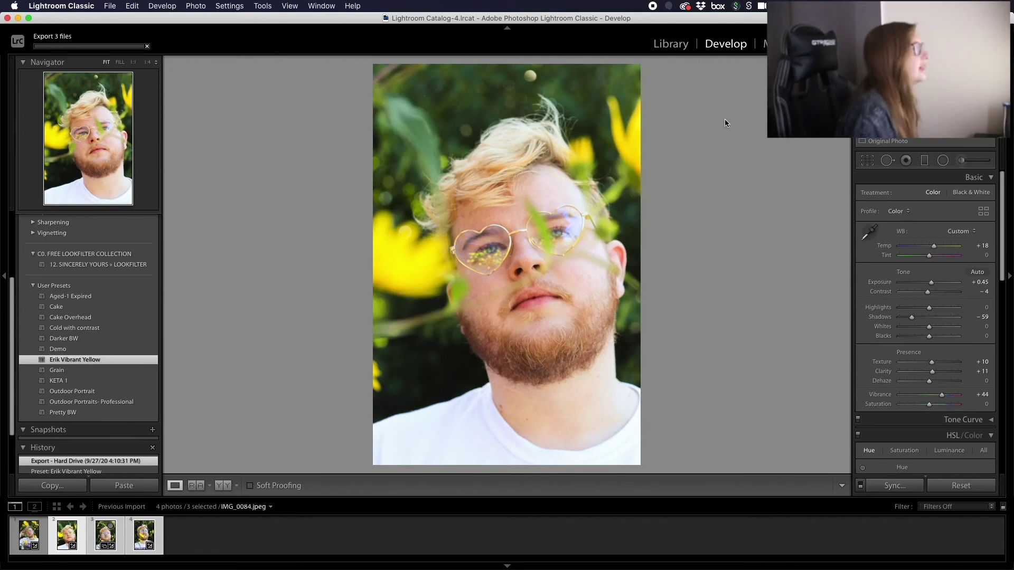